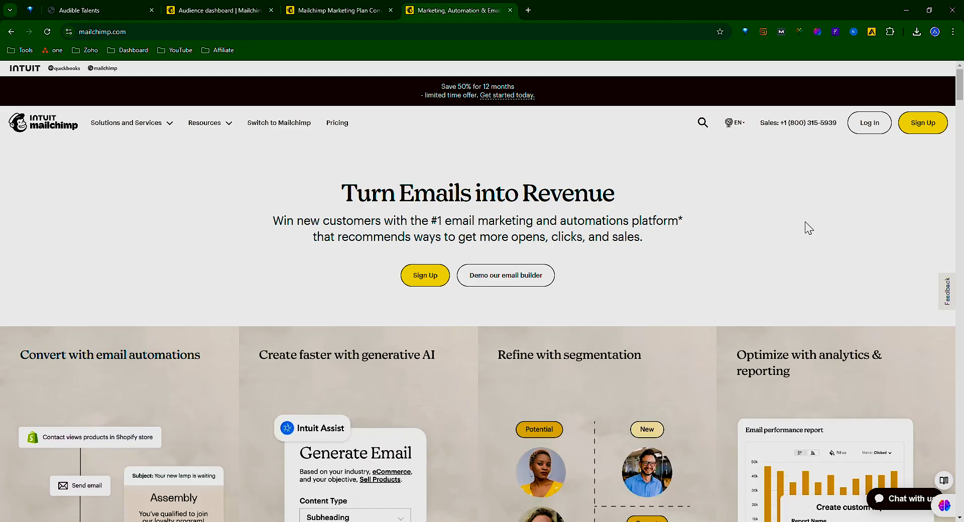
Open the Mailchimp marketing plan comparison and examine each plan's pricing, seats, user roles, contact limits and monthly email sends.
key("ctrl+w")
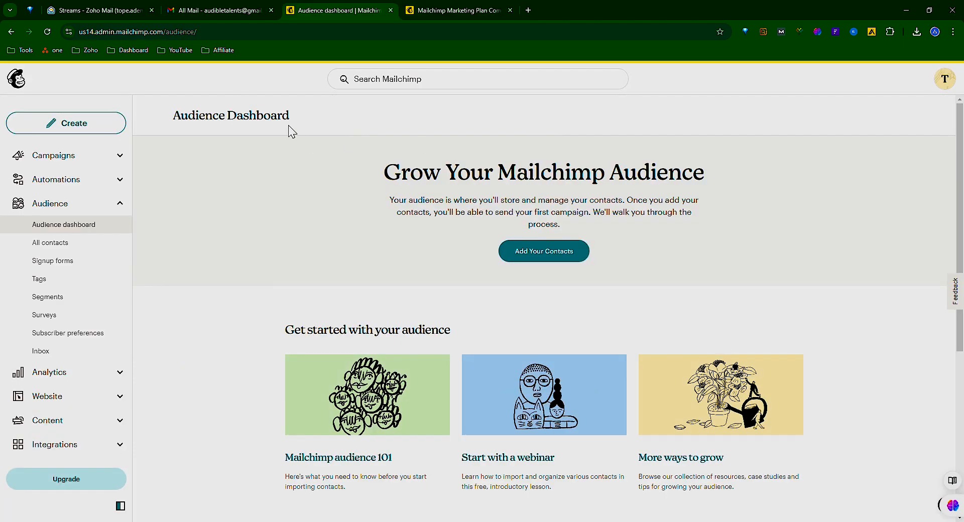
left_click(469, 12)
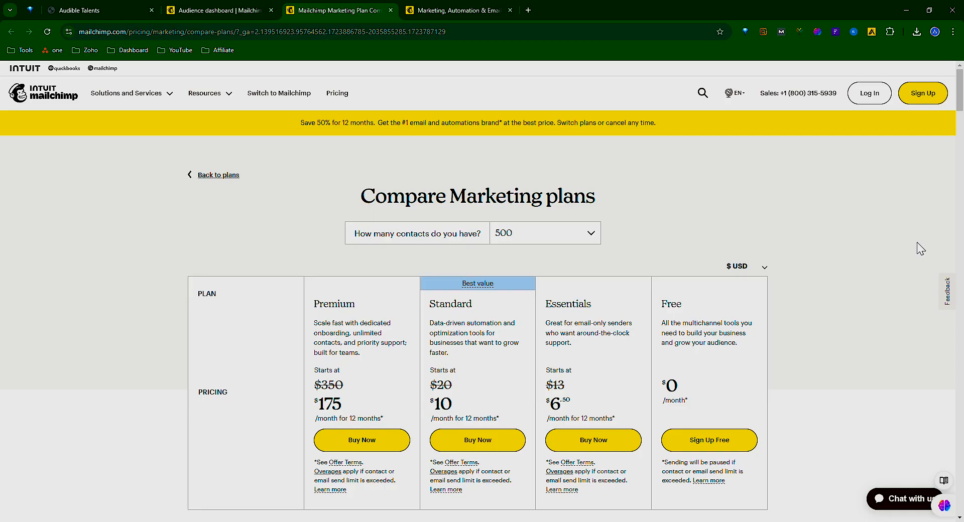
scroll(920, 248, "down", 2)
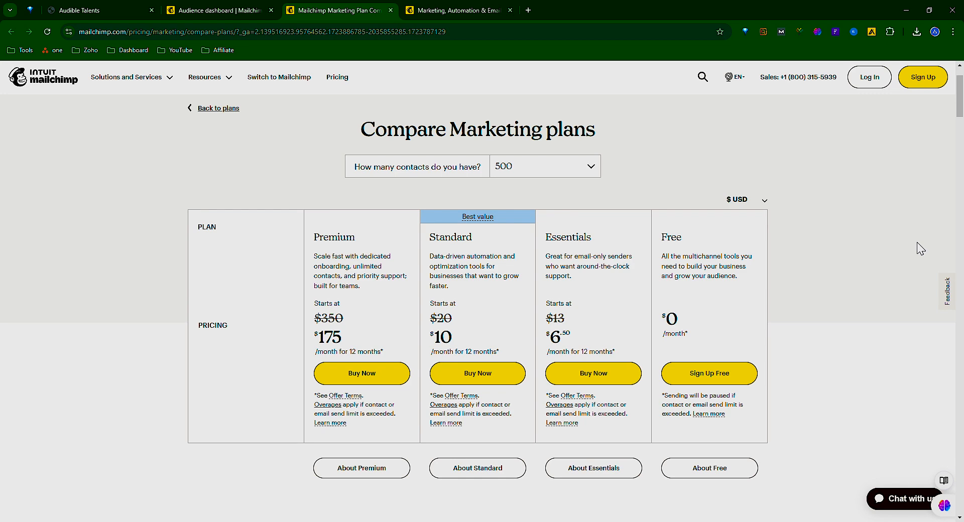
scroll(920, 249, "up", 1)
scroll(921, 247, "down", 6)
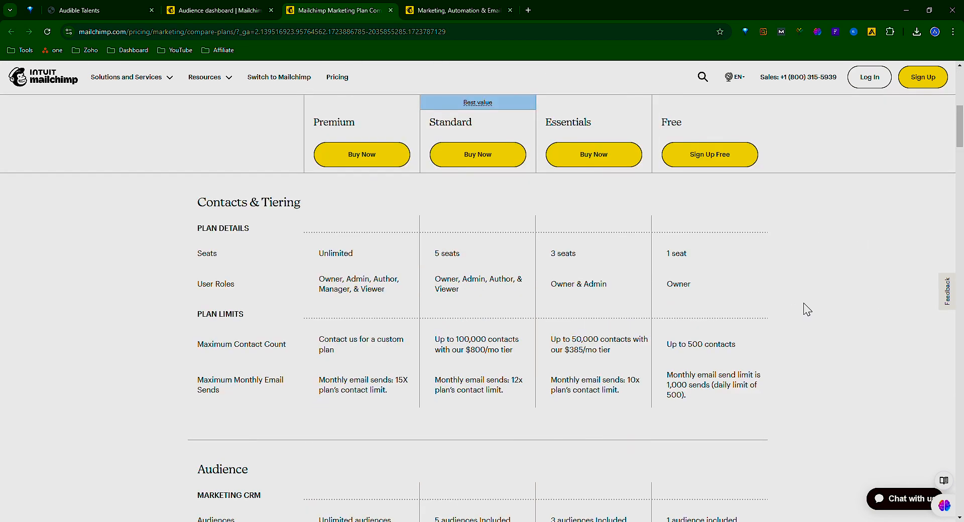
scroll(805, 309, "up", 4)
scroll(814, 315, "down", 3)
scroll(814, 314, "down", 1)
scroll(745, 397, "down", 1)
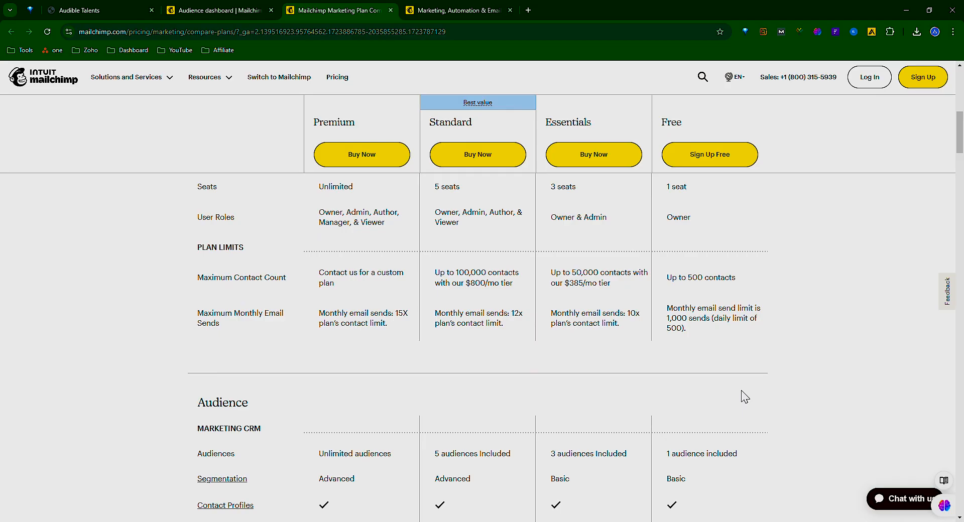
Review which audience, design and marketing channel features each plan includes.
scroll(745, 397, "down", 3)
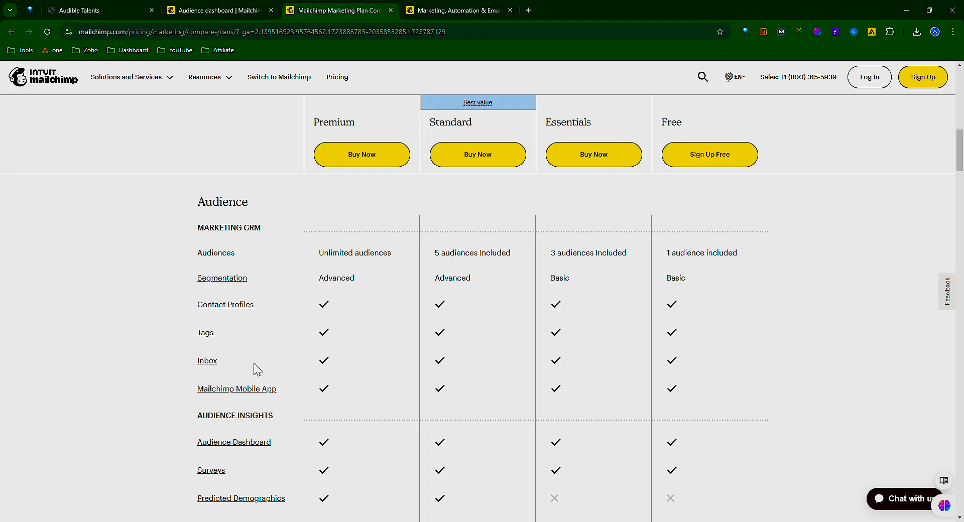
scroll(749, 368, "down", 2)
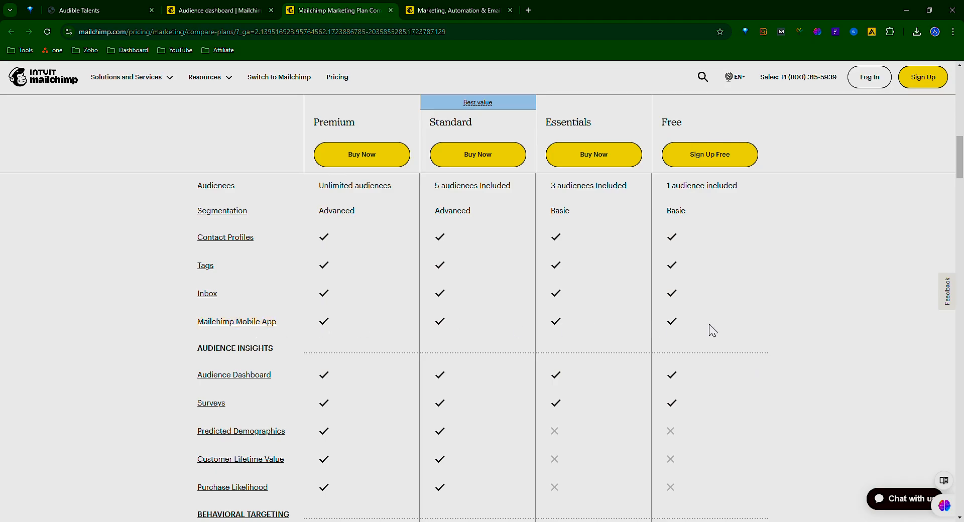
scroll(713, 330, "down", 3)
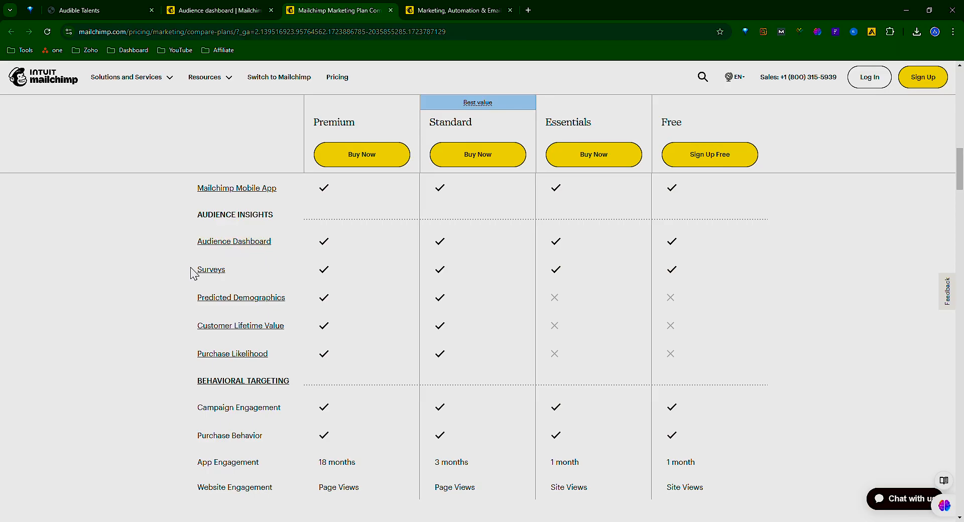
scroll(654, 355, "down", 6)
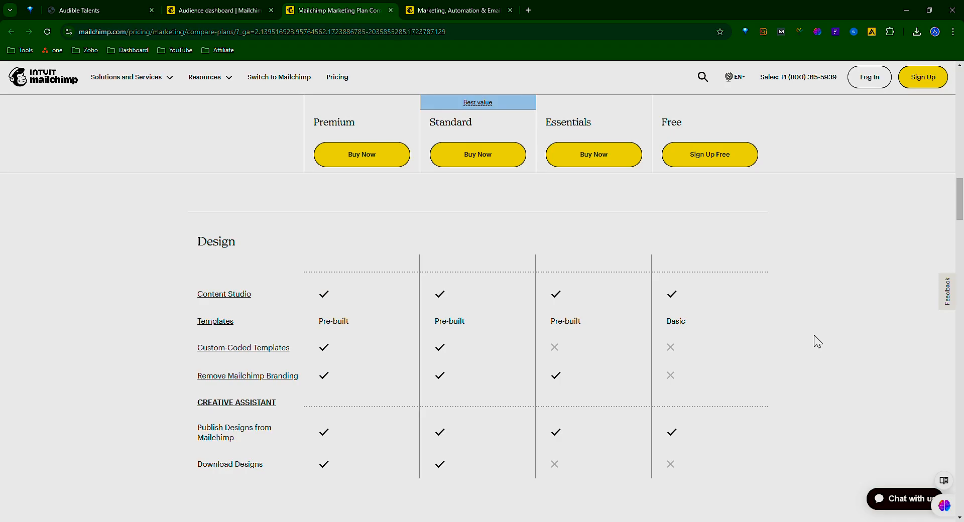
scroll(816, 341, "down", 1)
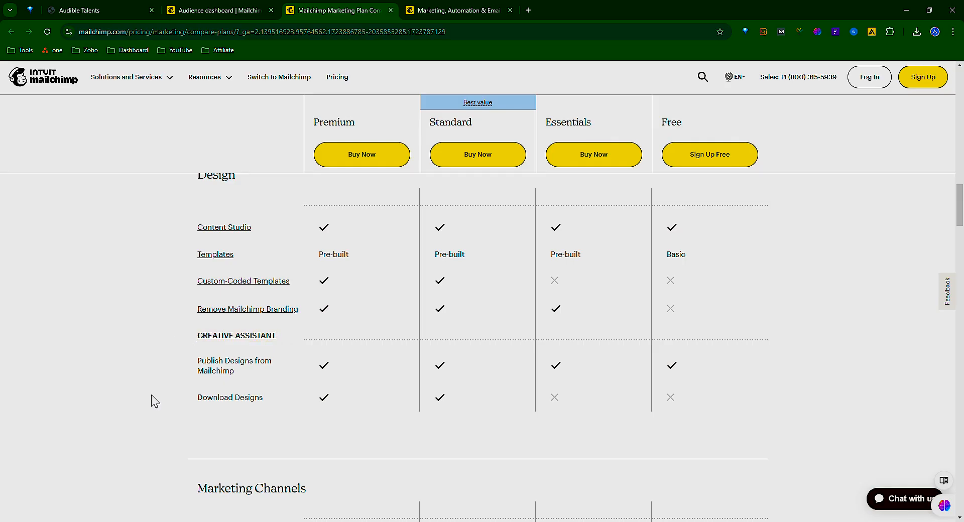
scroll(870, 374, "down", 5)
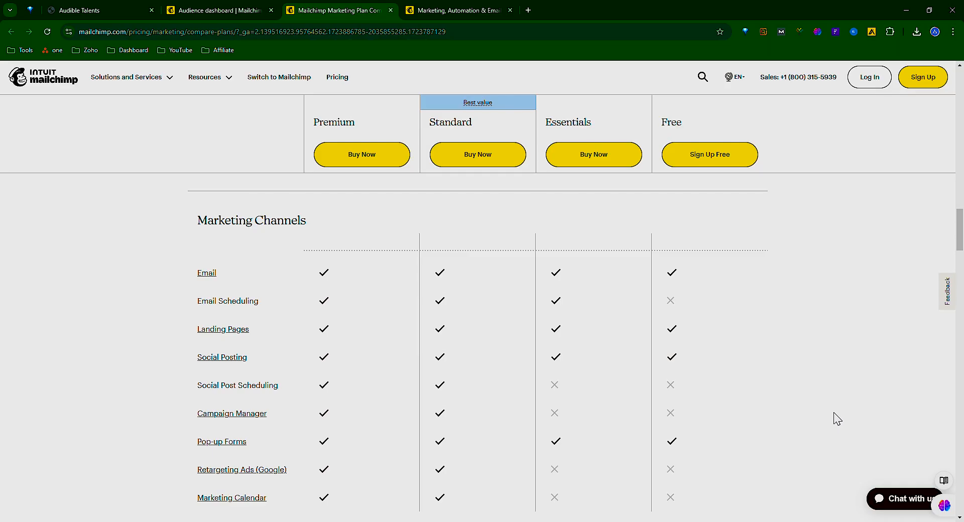
scroll(837, 419, "down", 1)
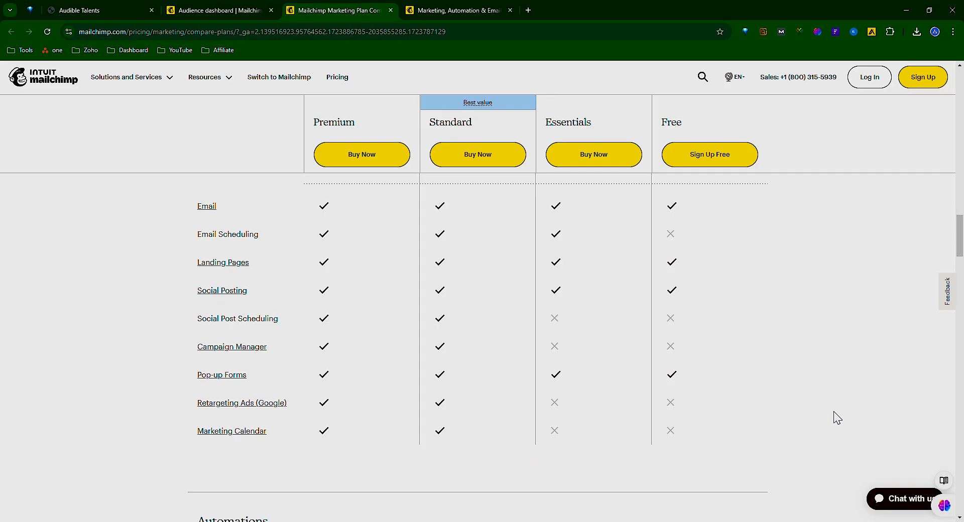
Compare the plans' automations, insights and optimization, support, add-ons and free website features.
scroll(837, 383, "down", 5)
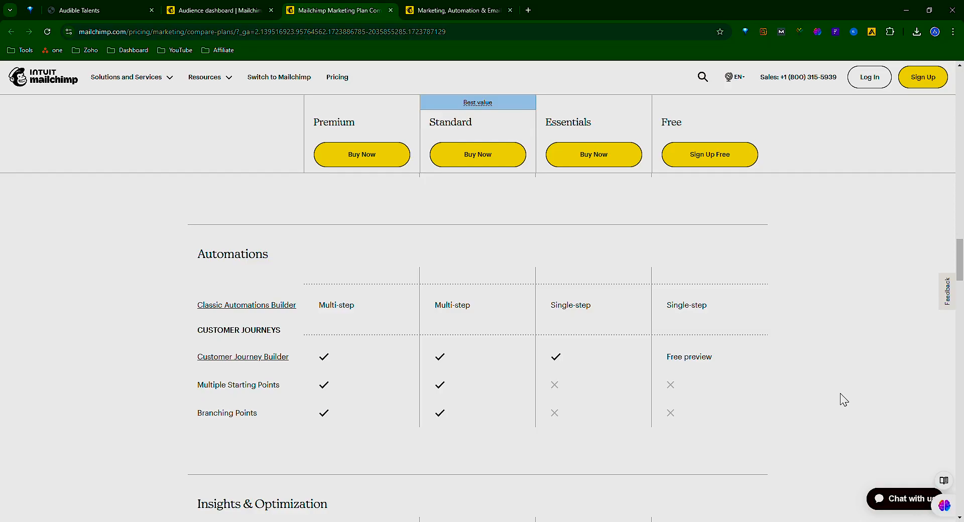
scroll(844, 400, "down", 5)
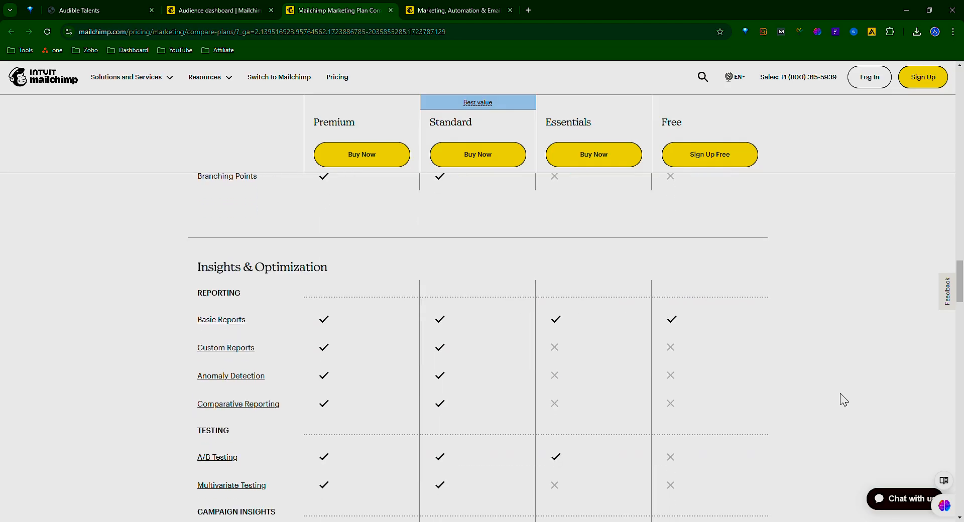
scroll(843, 400, "down", 6)
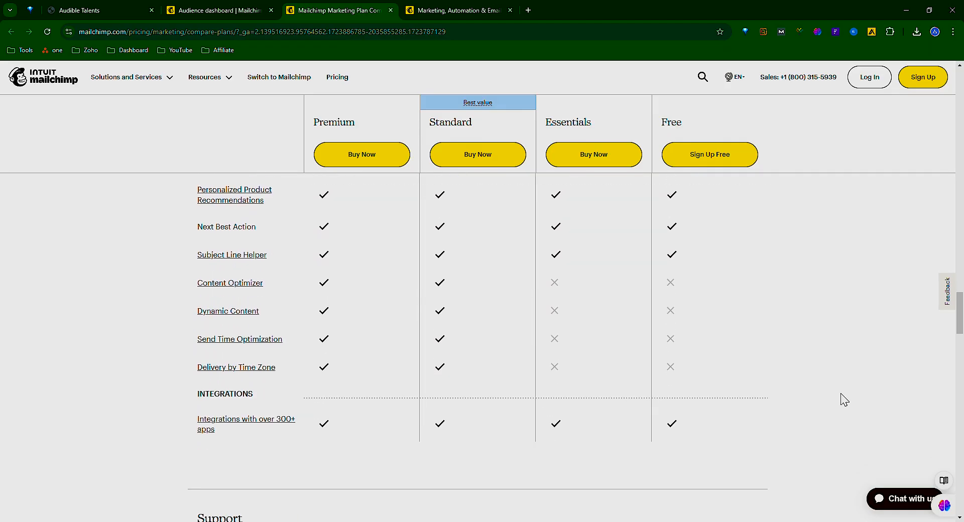
scroll(843, 400, "up", 5)
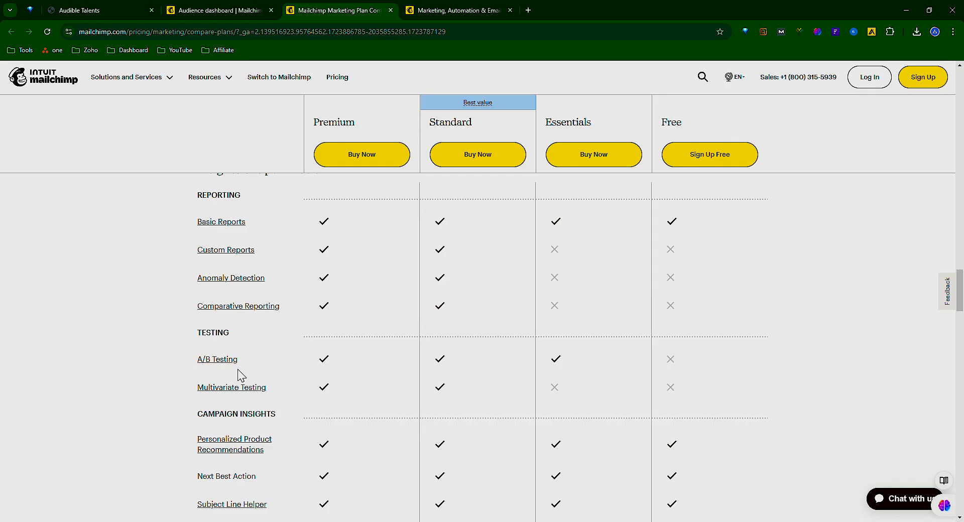
scroll(866, 413, "down", 10)
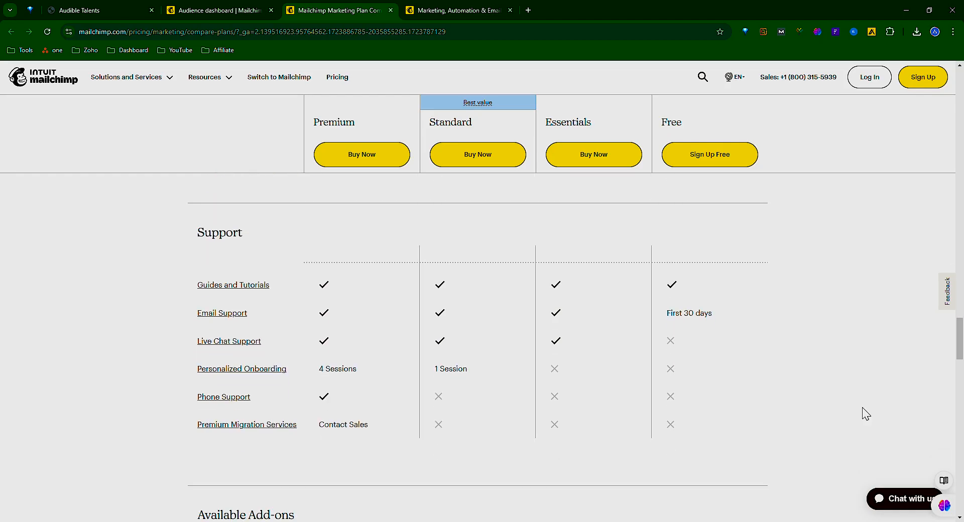
scroll(866, 413, "down", 4)
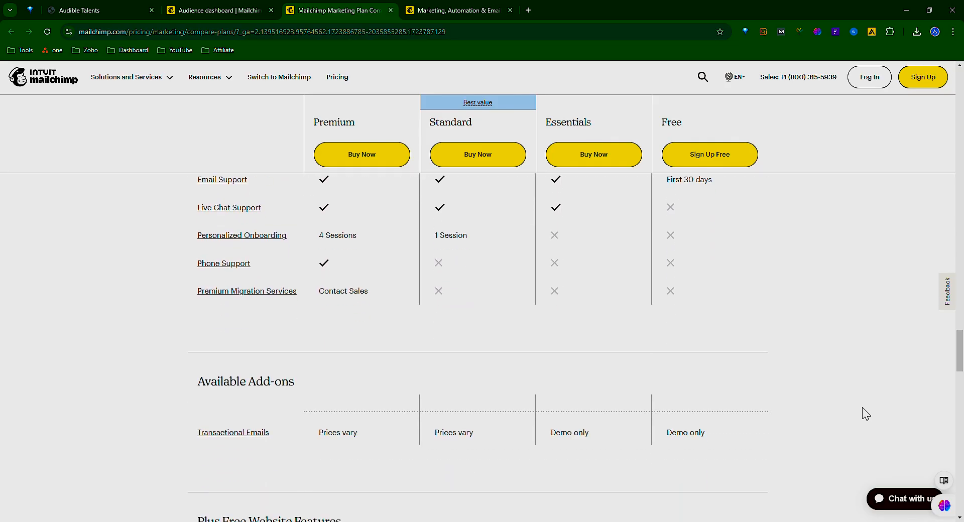
scroll(865, 413, "down", 3)
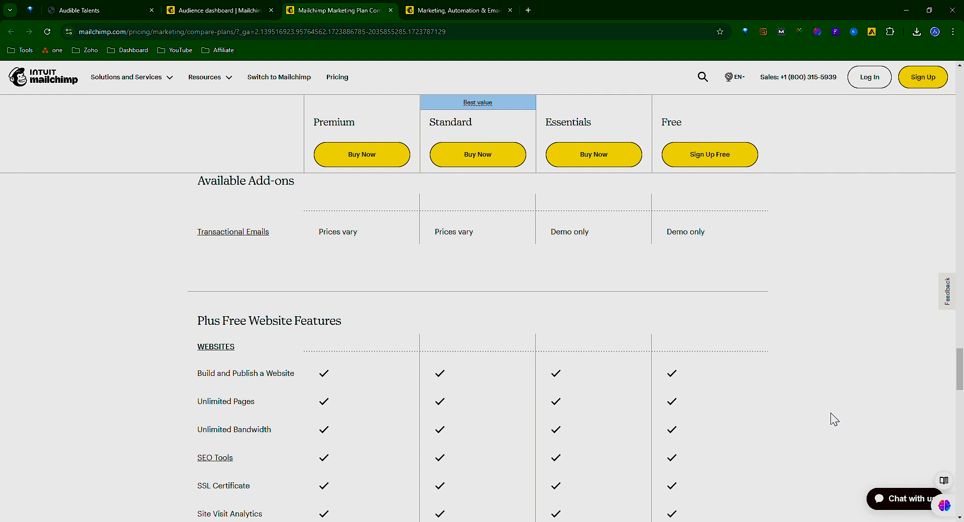
scroll(835, 413, "down", 1)
scroll(837, 419, "down", 2)
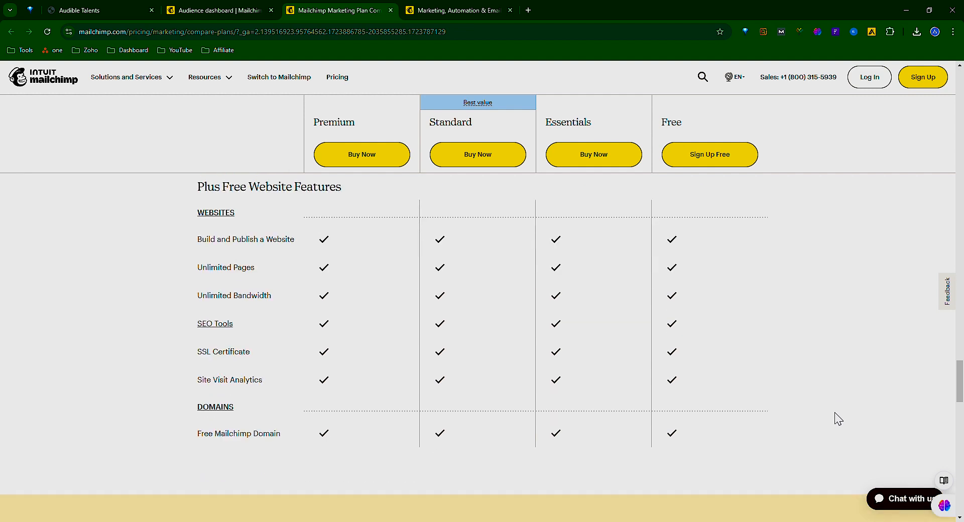
scroll(838, 418, "up", 1)
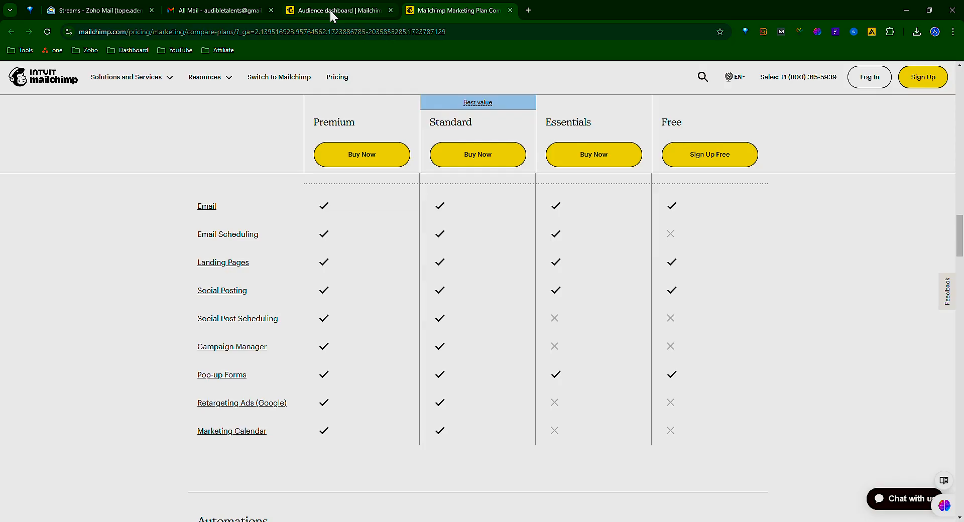
Return to the Audience dashboard, collapse the Campaigns section and expand the Audience section.
left_click(329, 9)
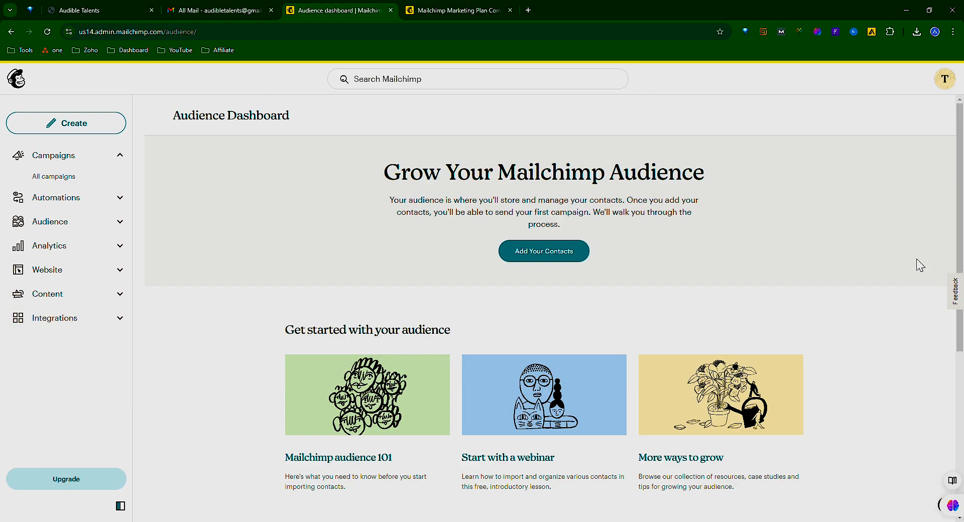
left_click(119, 156)
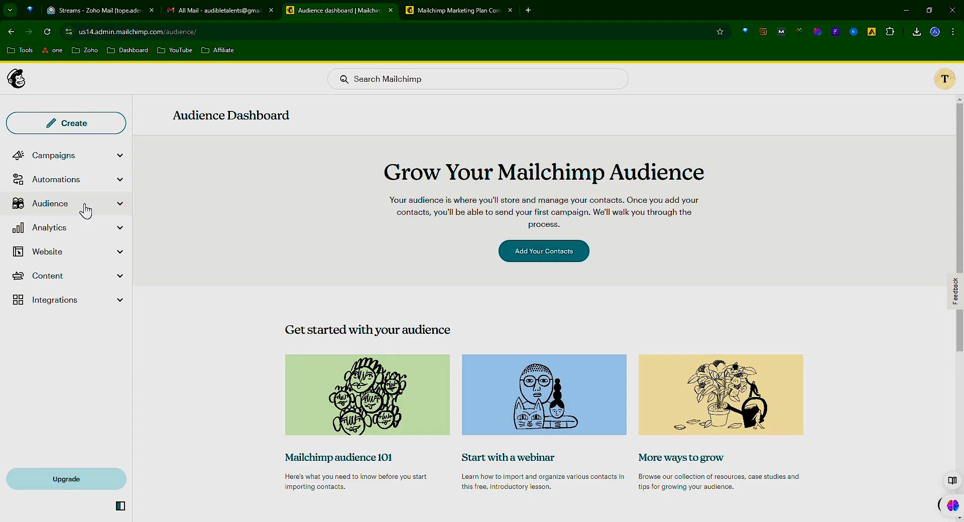
left_click(120, 204)
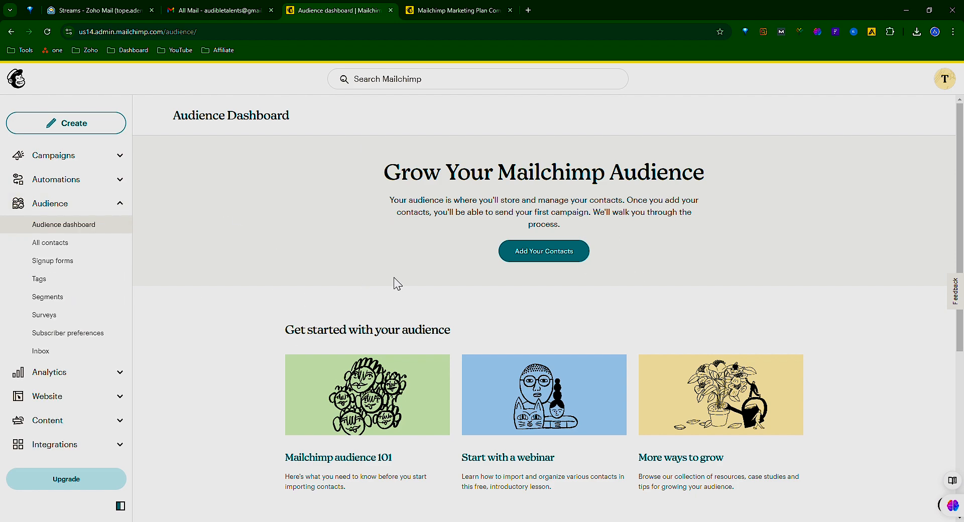
Start adding contacts with the Upload a file method, supply the contacts file and continue to organizing.
left_click(541, 258)
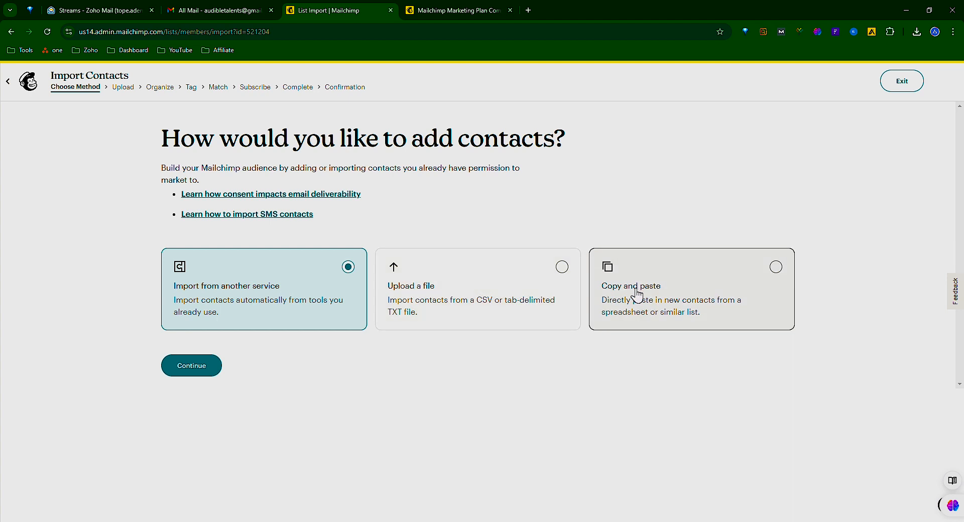
left_click(510, 297)
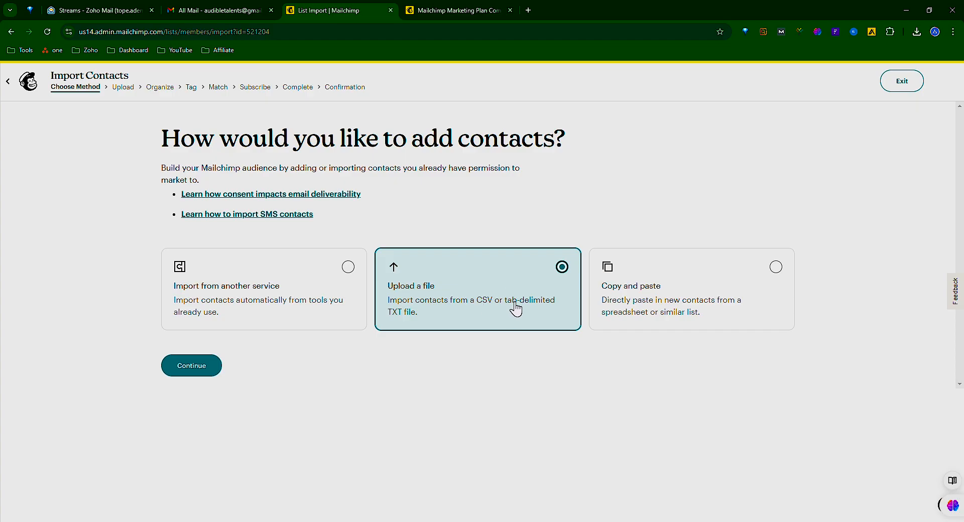
left_click(207, 370)
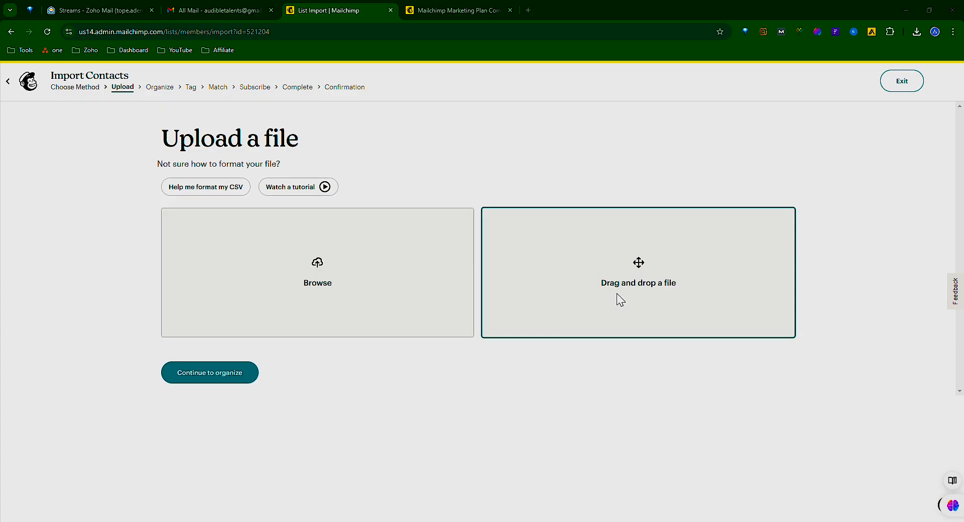
left_click_drag(620, 300, 618, 299)
left_click(215, 287)
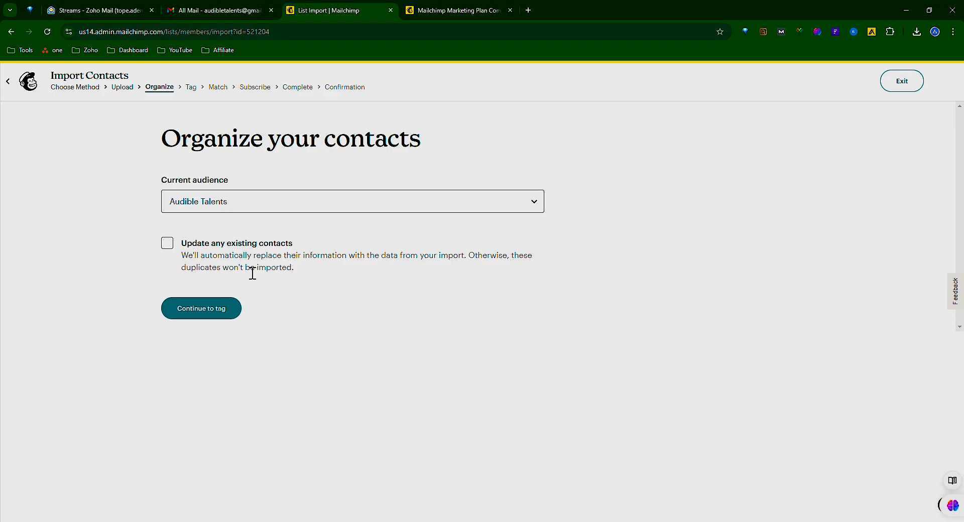
Continue with Audible Talents as the audience, tag the imported contacts as Customer and proceed to column matching.
left_click(170, 247)
left_click(168, 247)
left_click(203, 311)
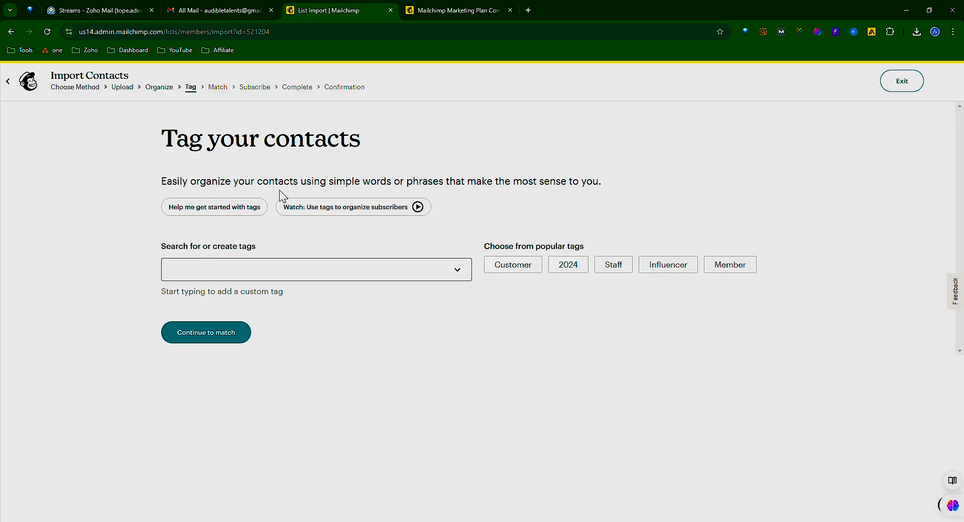
left_click(516, 273)
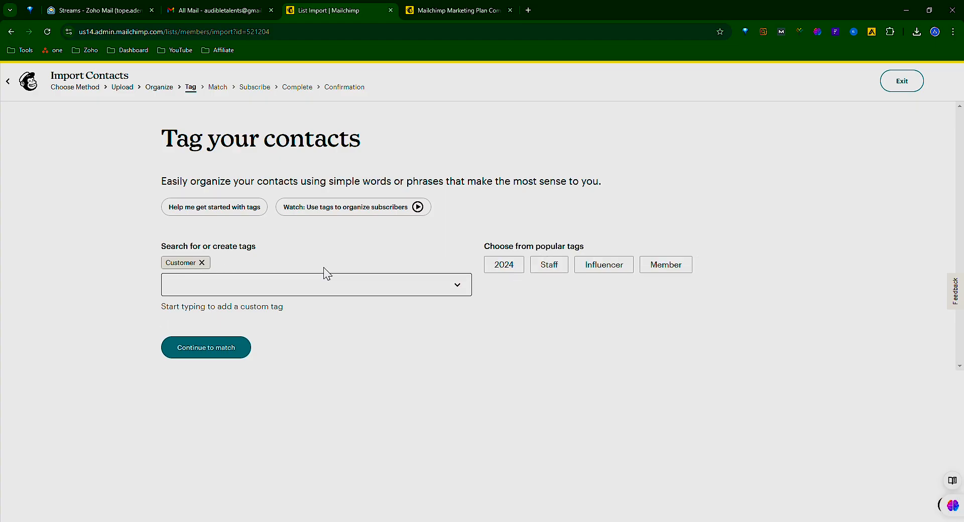
left_click(229, 353)
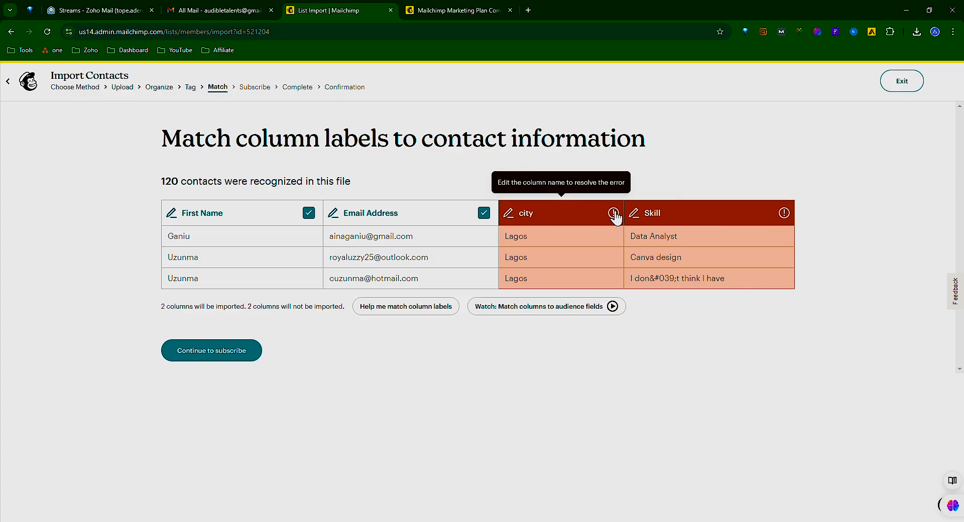
Match the city column to the Address - City (ADDRESS) field and confirm the label.
left_click(515, 215)
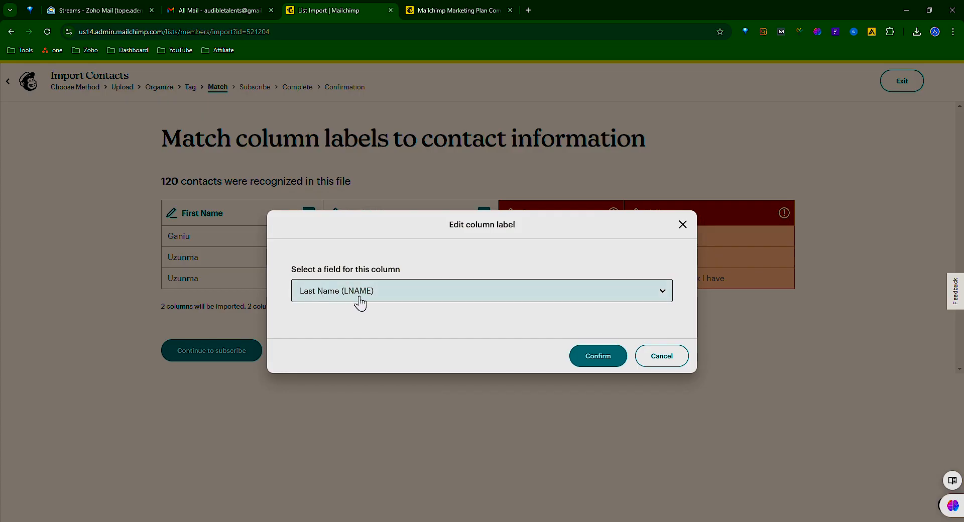
left_click(667, 296)
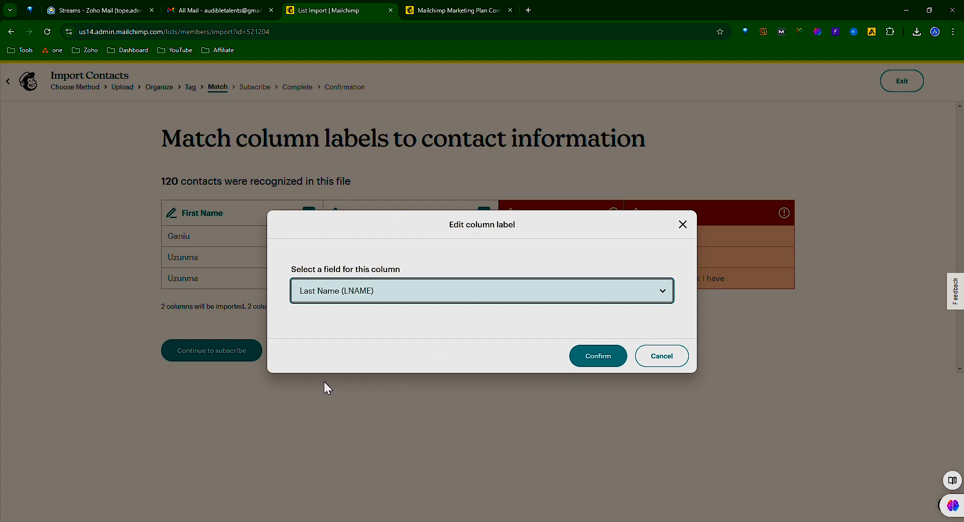
key("Down")
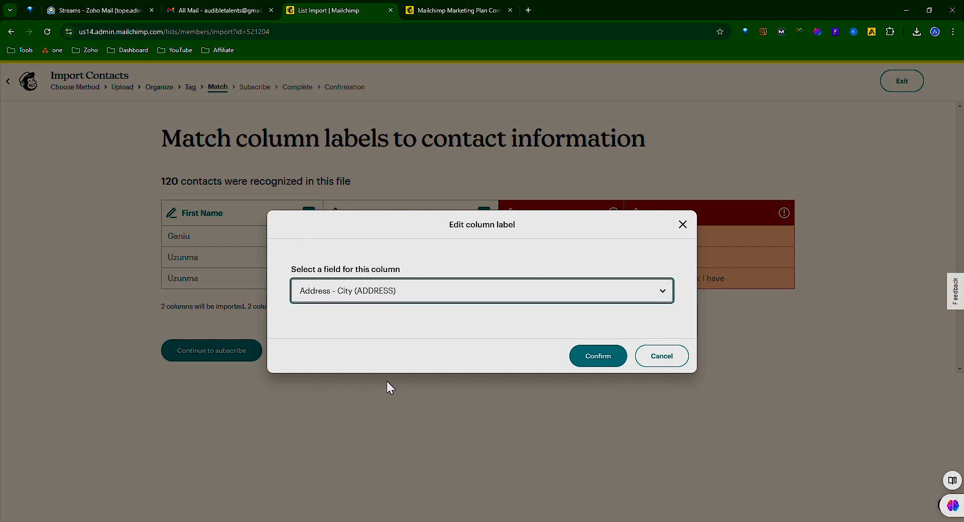
left_click(599, 361)
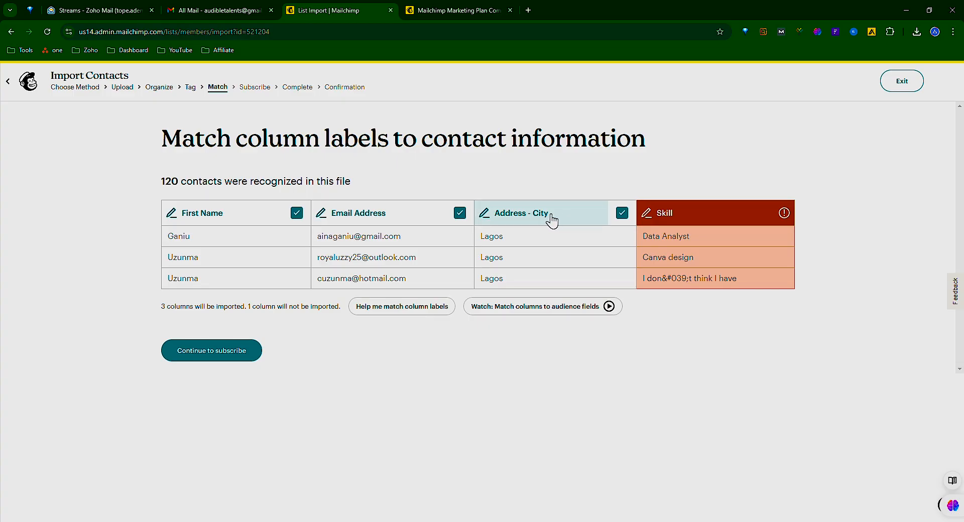
Match the Skill column to Tags, confirm the label and proceed to the marketing subscription stage.
left_click(654, 216)
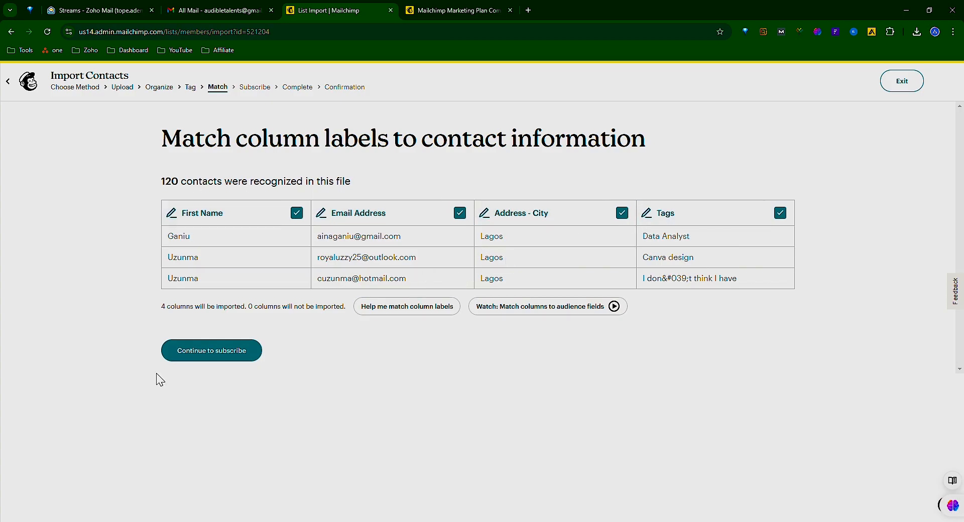
left_click(212, 352)
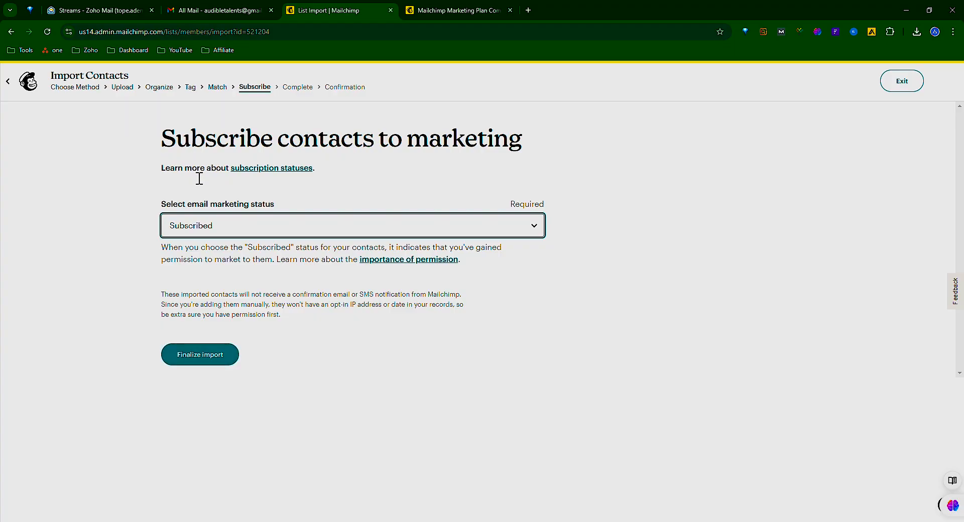
Finalize and complete the contact import with Subscribed as the email marketing status, and return to the Audience dashboard.
left_click(197, 357)
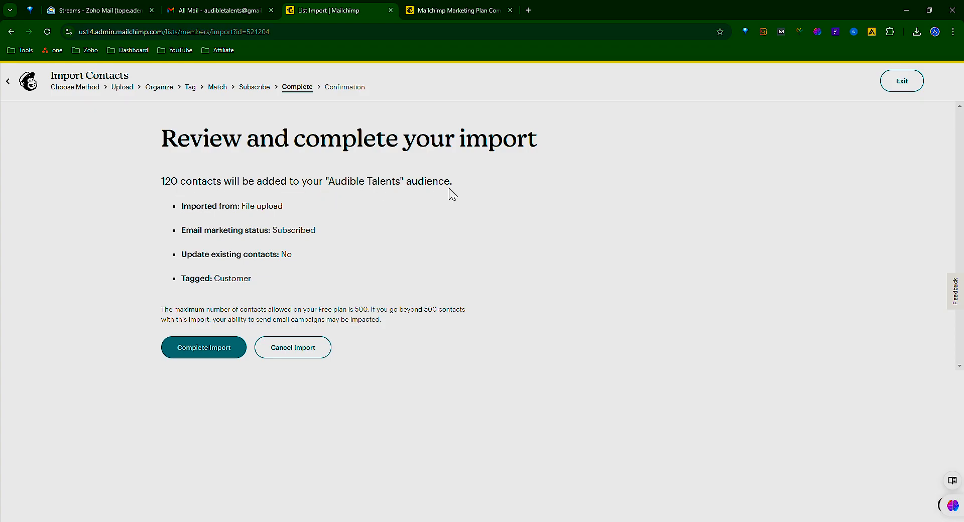
left_click(219, 354)
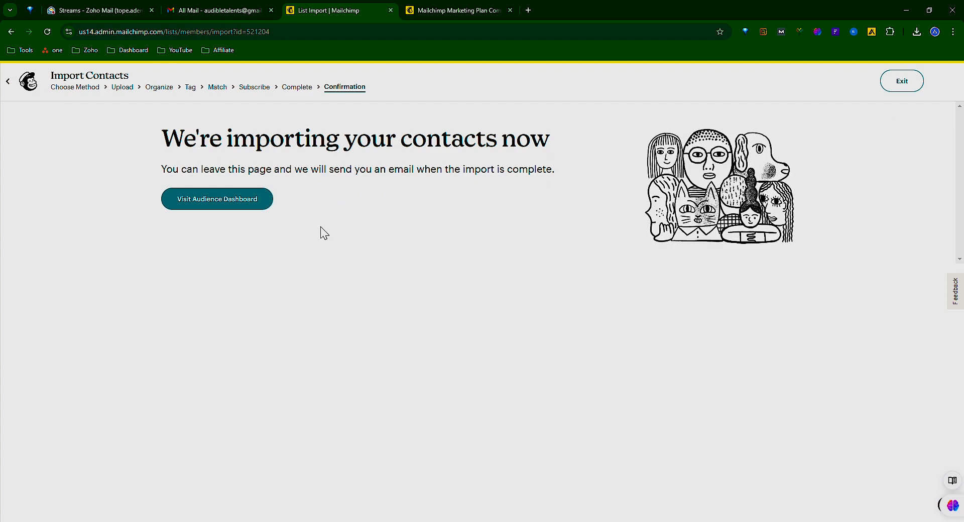
left_click(213, 203)
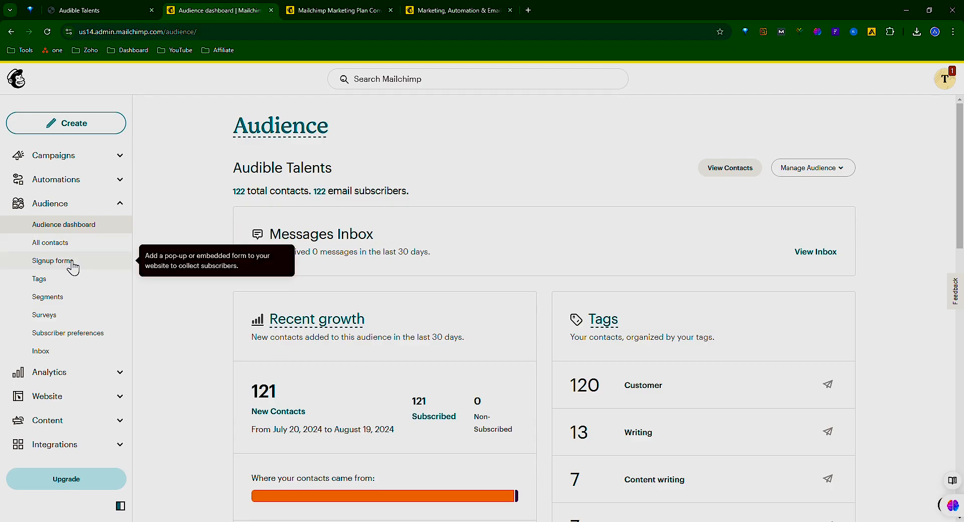
Go to the audience's signup forms and review the recent forms and the form types that can be created.
left_click(73, 261)
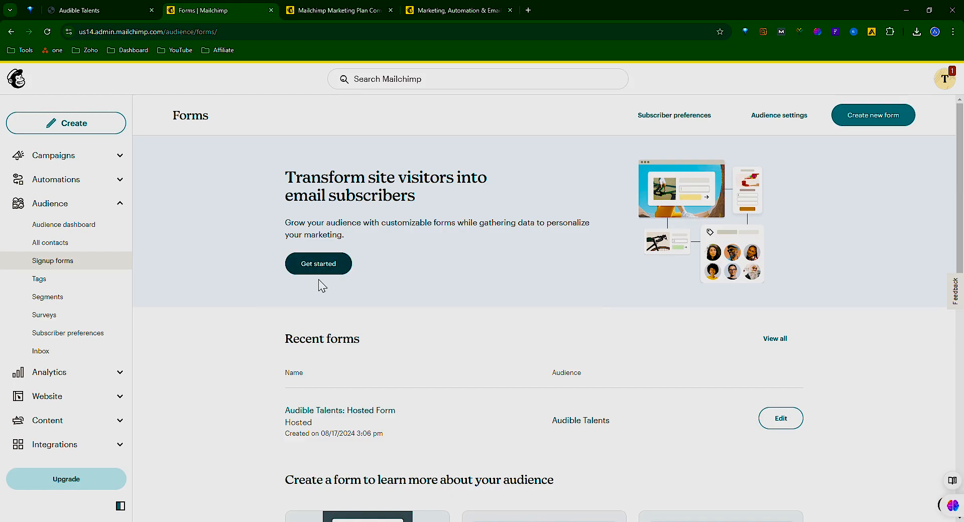
scroll(234, 387, "down", 5)
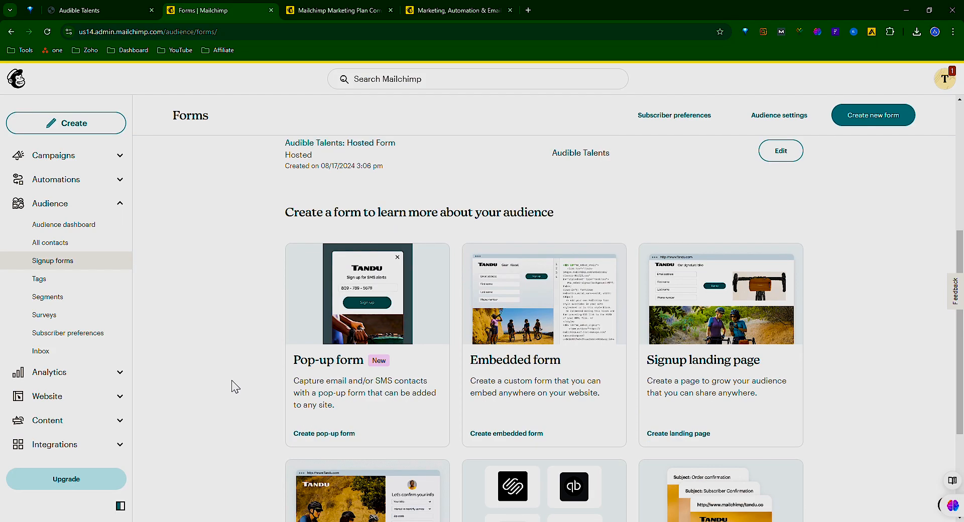
scroll(234, 387, "up", 2)
scroll(234, 386, "down", 2)
scroll(234, 296, "down", 3)
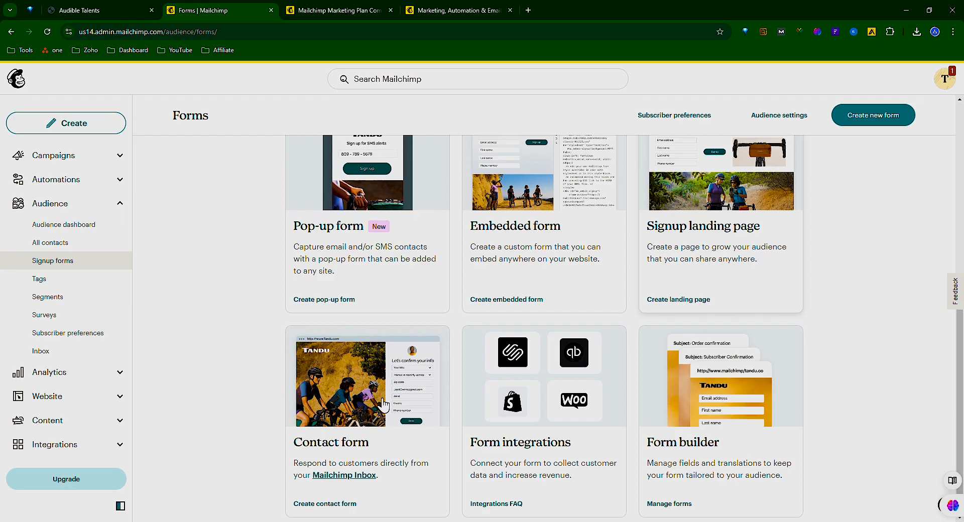
scroll(371, 416, "down", 1)
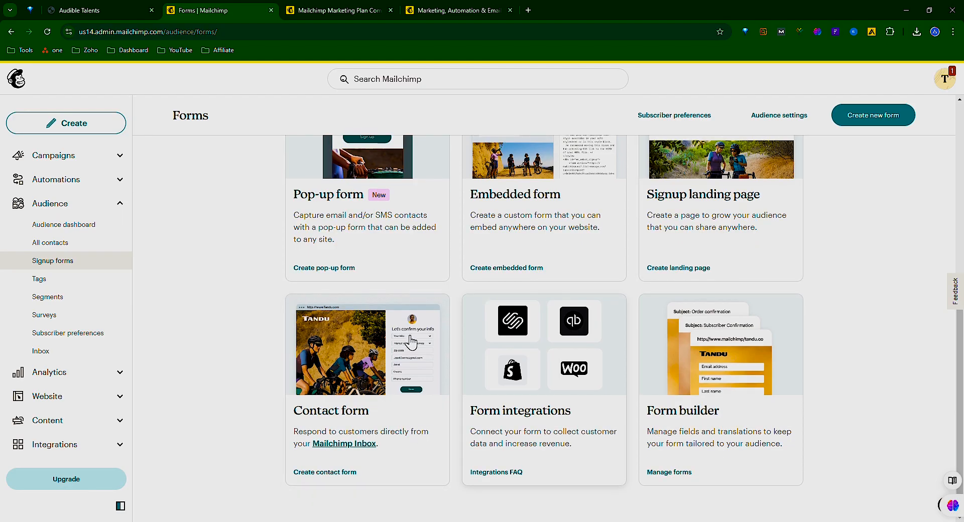
scroll(409, 344, "up", 8)
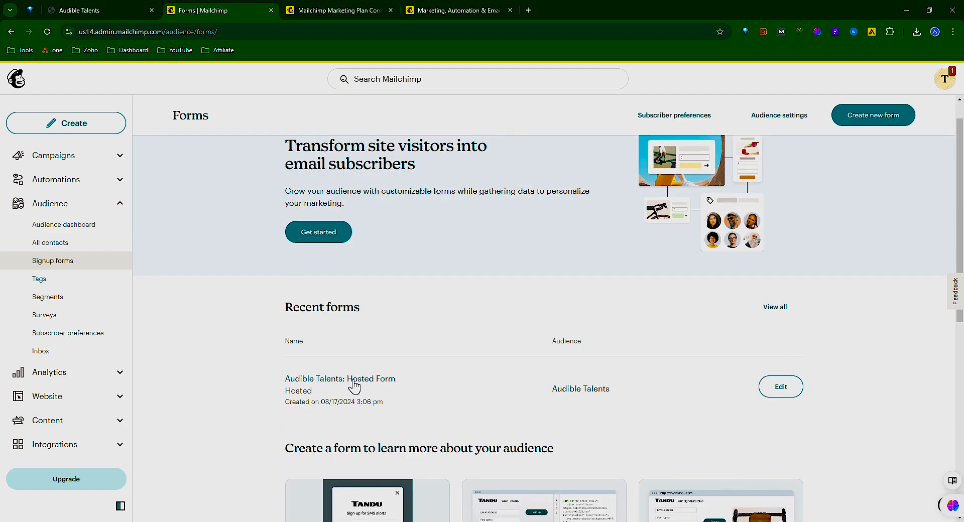
Open the Audible Talents hosted form in the form builder and examine its fields and the available field types.
left_click(351, 385)
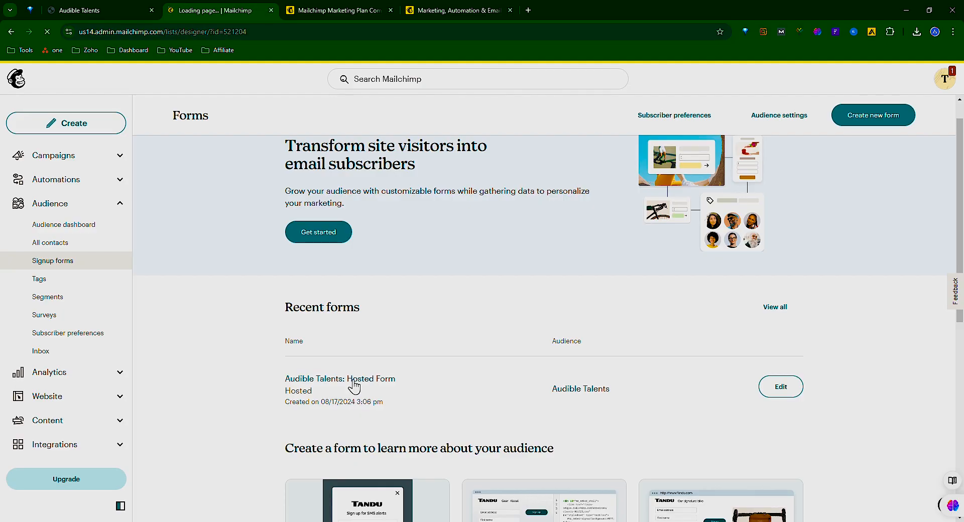
scroll(688, 428, "down", 5)
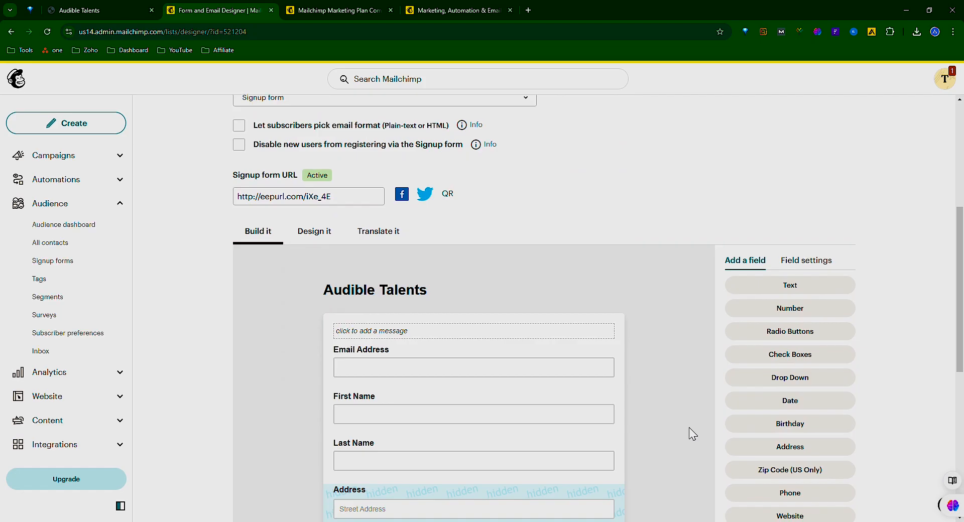
scroll(688, 427, "up", 1)
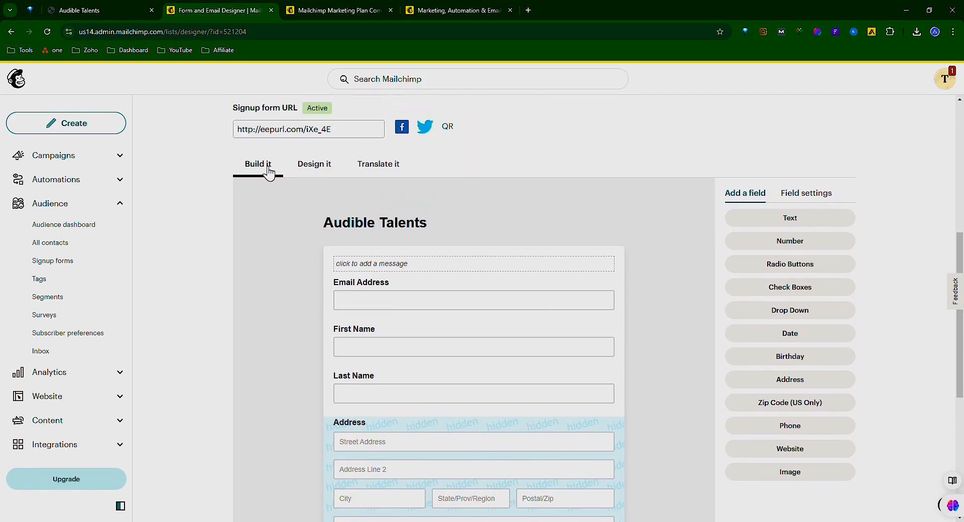
scroll(626, 352, "down", 3)
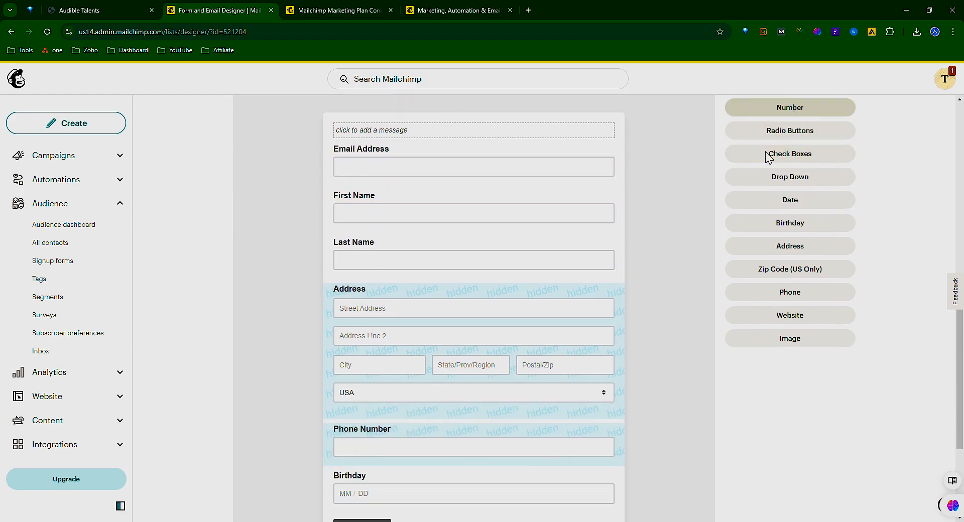
scroll(616, 238, "up", 3)
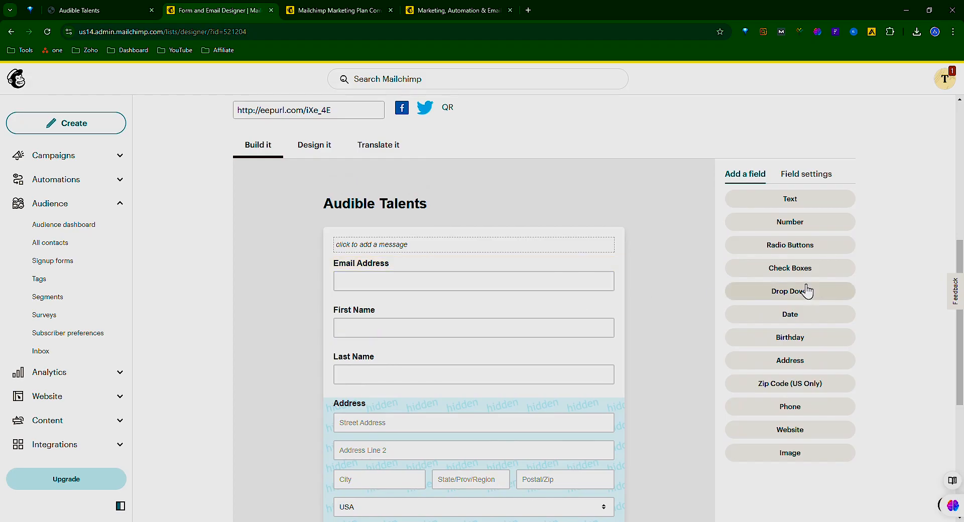
Add a text field to the end of the Audible Talents signup form and review its field settings.
left_click(796, 203)
scroll(605, 385, "down", 6)
left_click(326, 372)
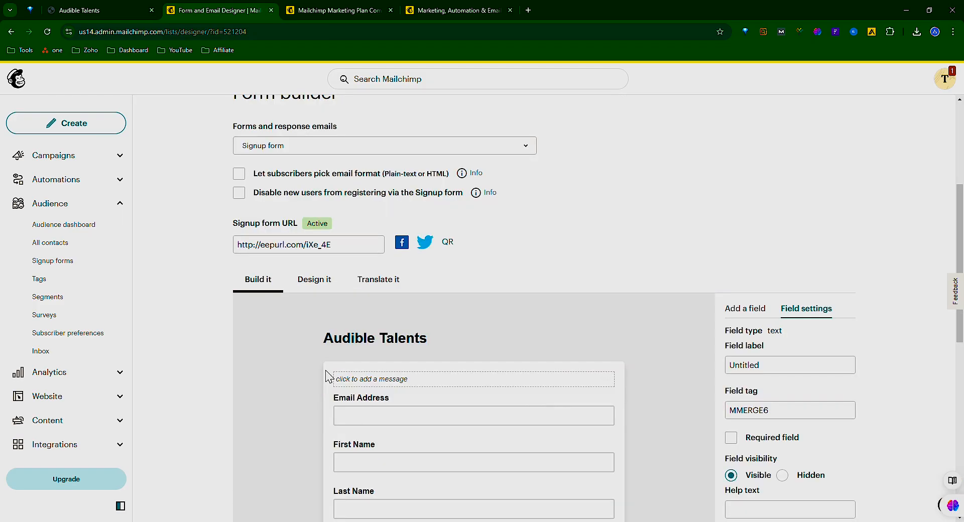
scroll(522, 434, "down", 8)
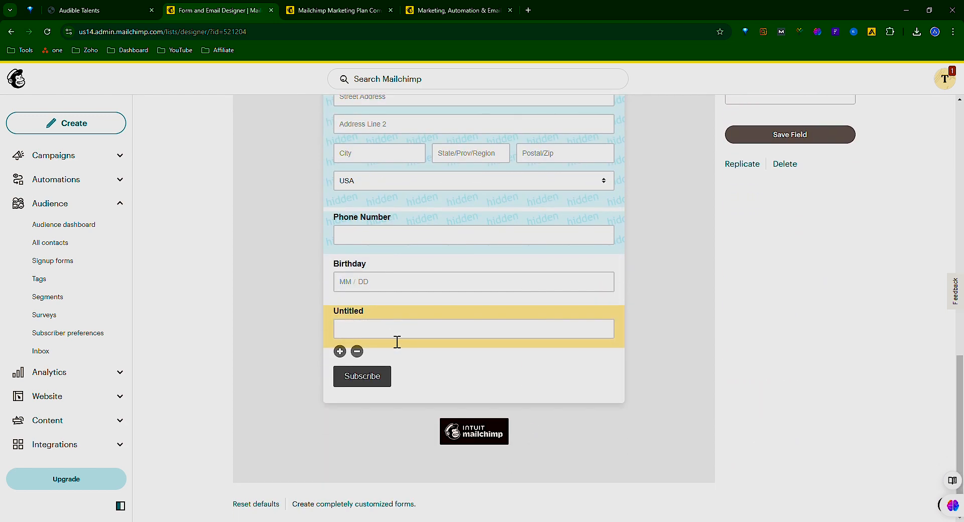
scroll(774, 345, "up", 8)
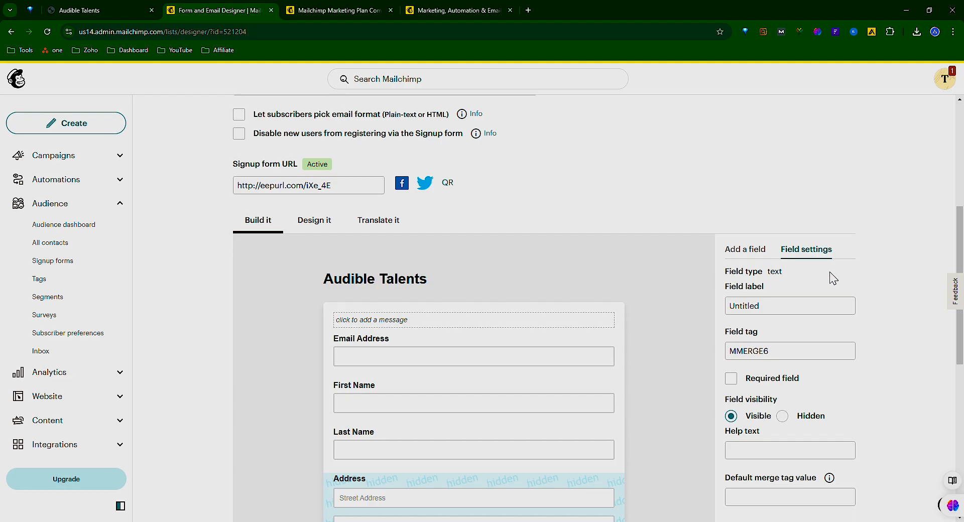
scroll(820, 350, "down", 3)
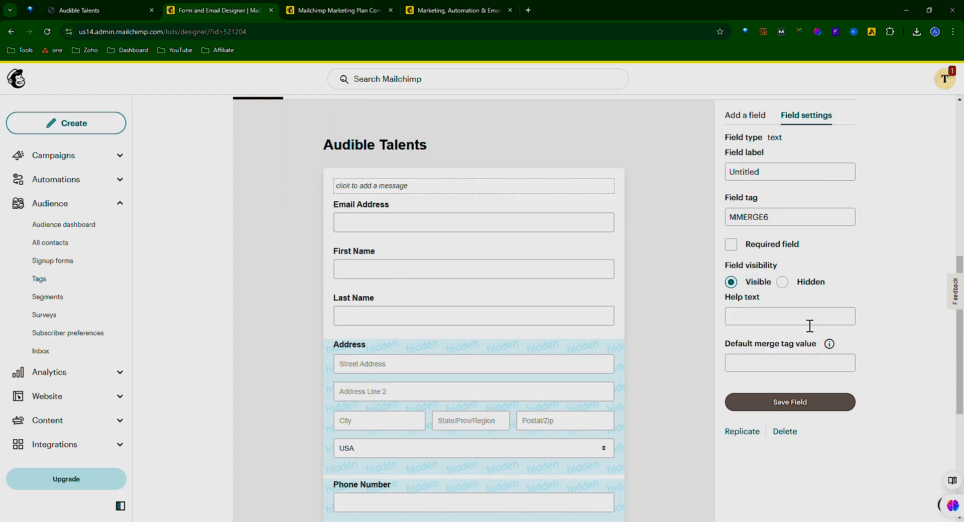
scroll(787, 395, "down", 3)
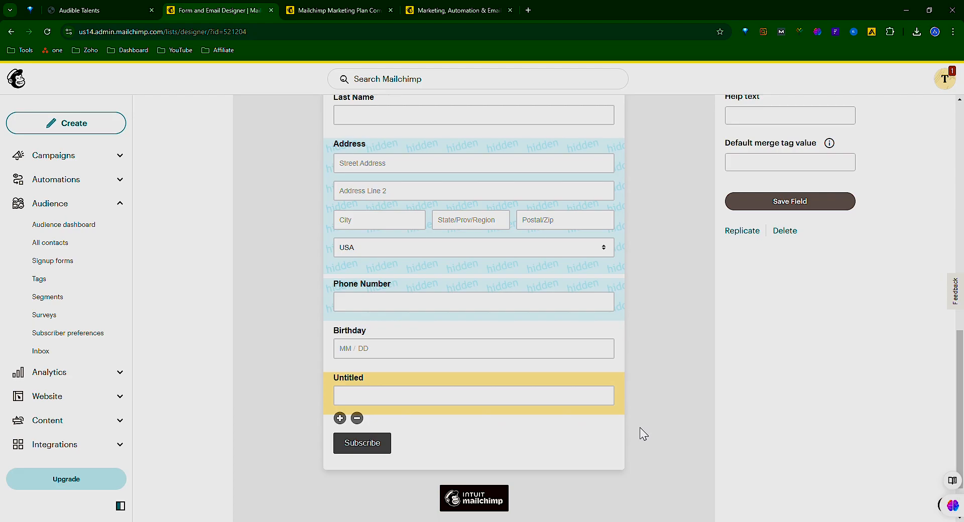
Remove the untitled text field from the signup form, entering DELETE as the confirmation.
left_click(357, 418)
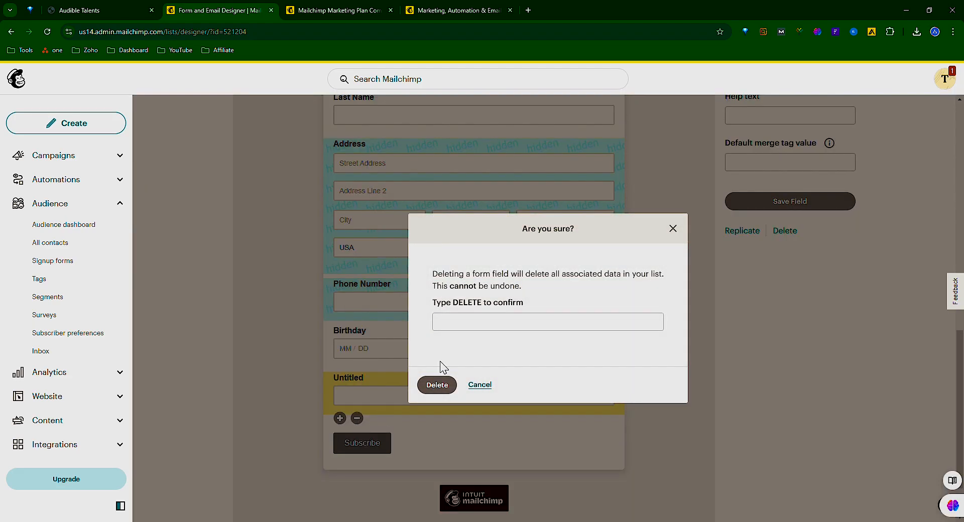
left_click(467, 324)
type("DELETE")
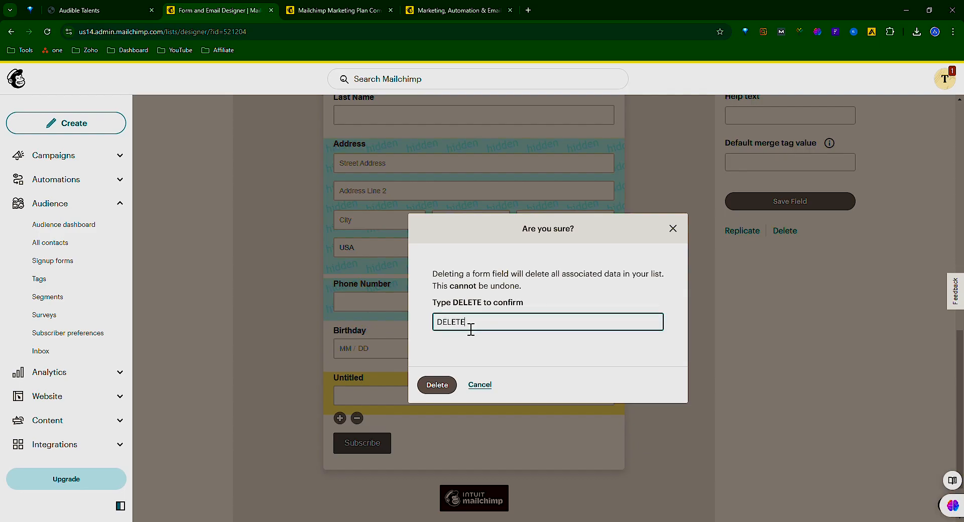
left_click(447, 390)
Replicate the Birthday field at the end of the signup form.
scroll(507, 439, "down", 8)
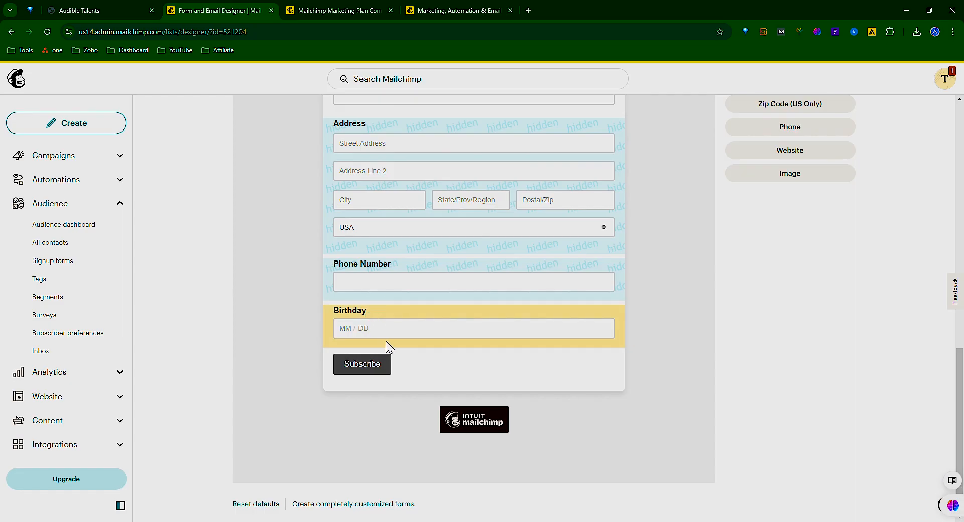
left_click(389, 345)
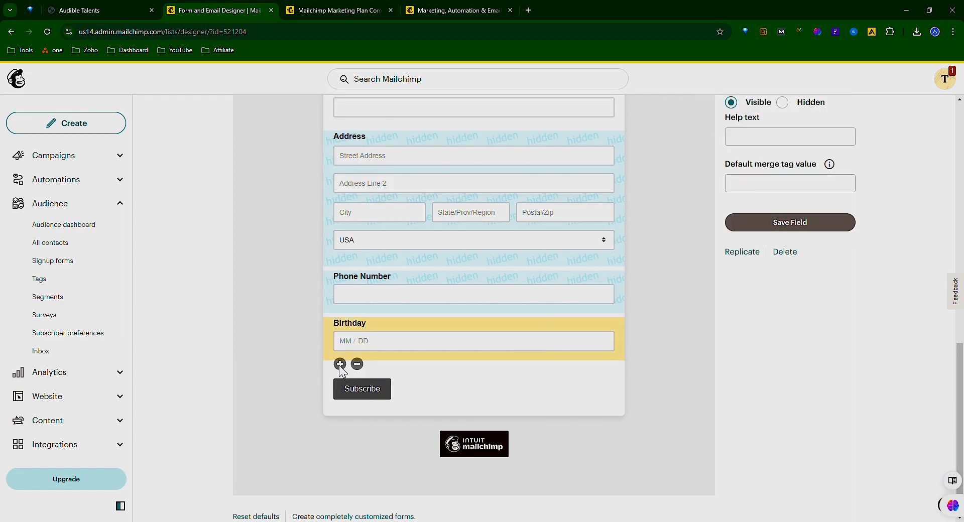
left_click(340, 365)
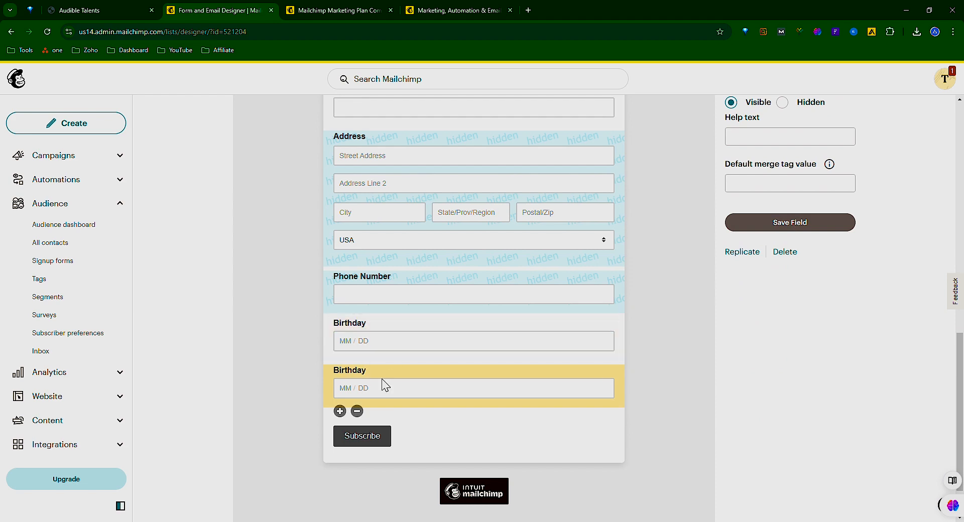
View the published Audible Talents signup form and return to the form builder.
scroll(575, 426, "up", 5)
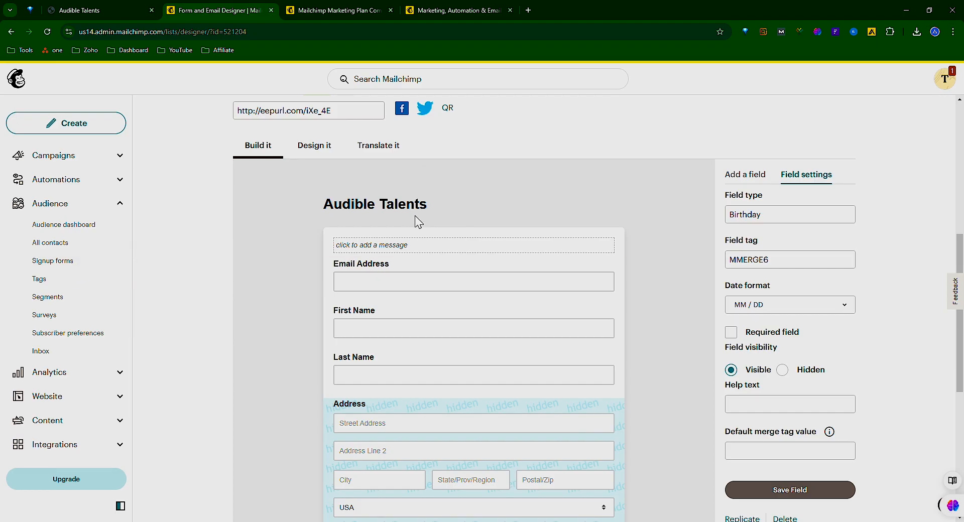
left_click(117, 11)
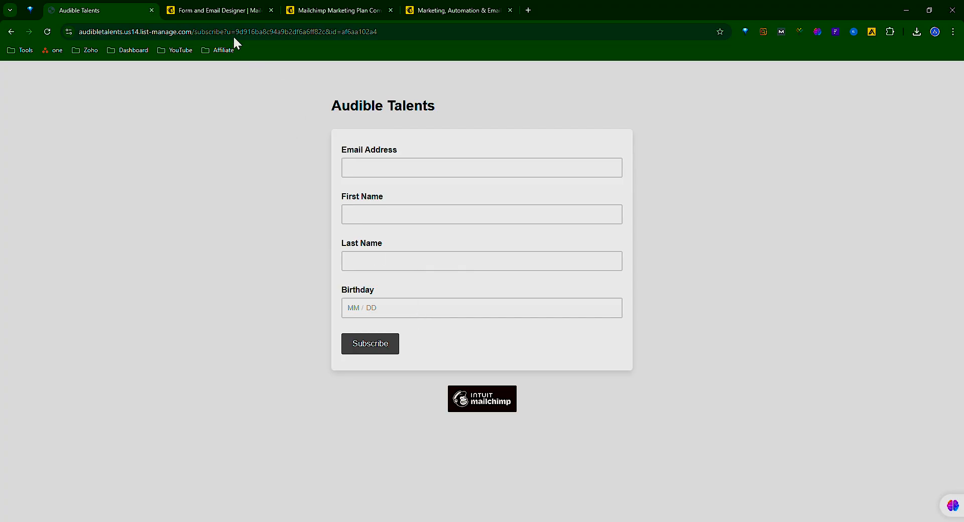
left_click(219, 11)
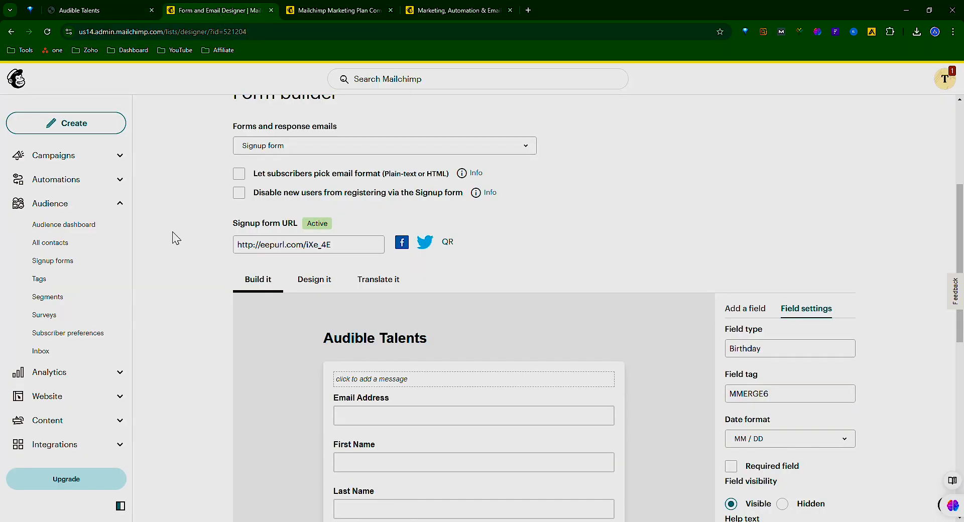
Collapse the Audience section, go to All campaigns and start designing a new regular email.
left_click(107, 208)
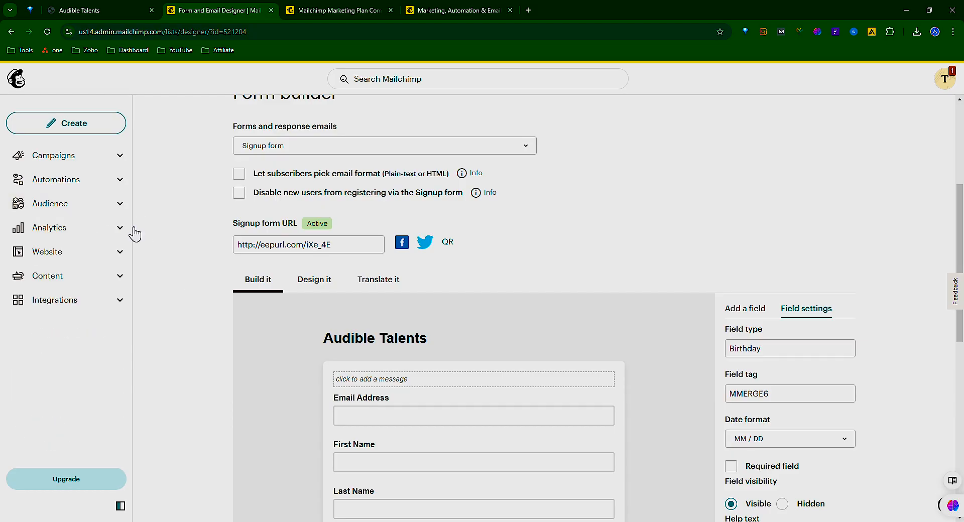
left_click(105, 163)
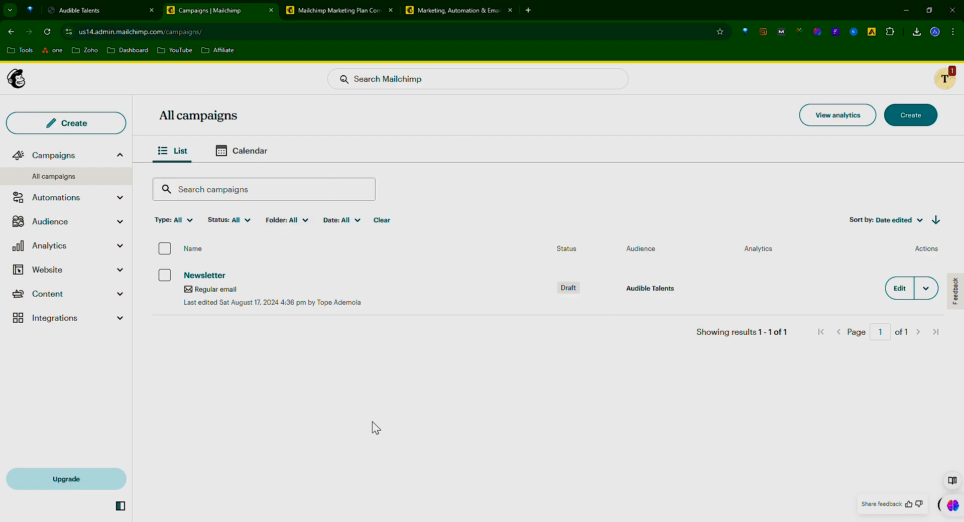
left_click(914, 117)
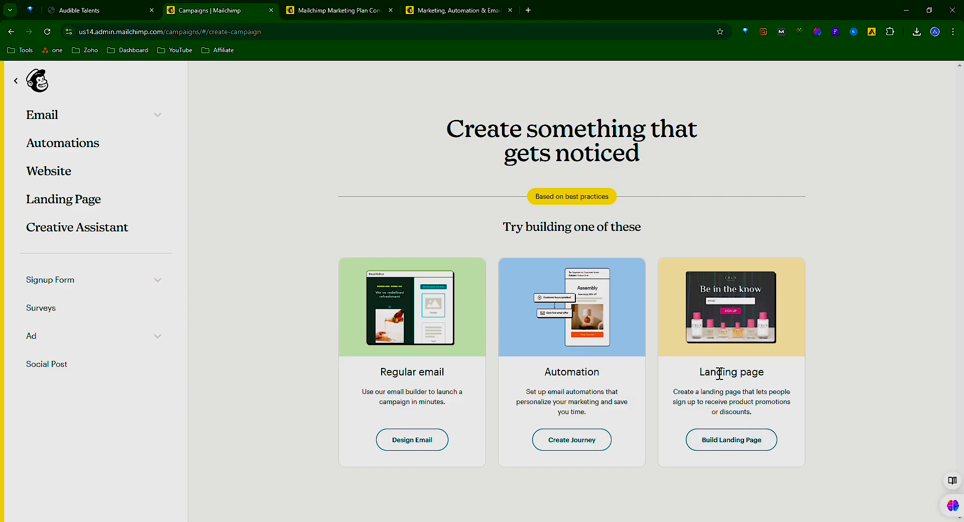
left_click(412, 442)
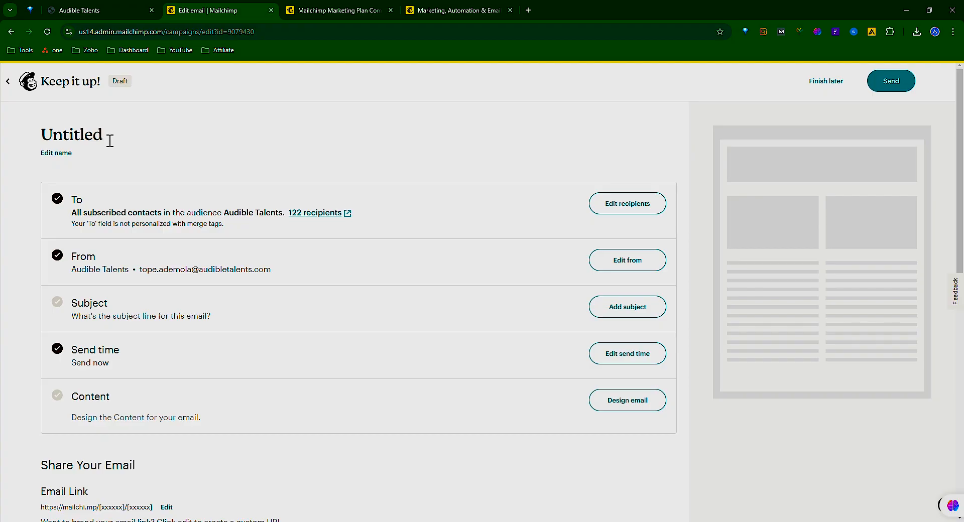
Name the email campaign "Webinar Event" and save the name.
left_click(61, 154)
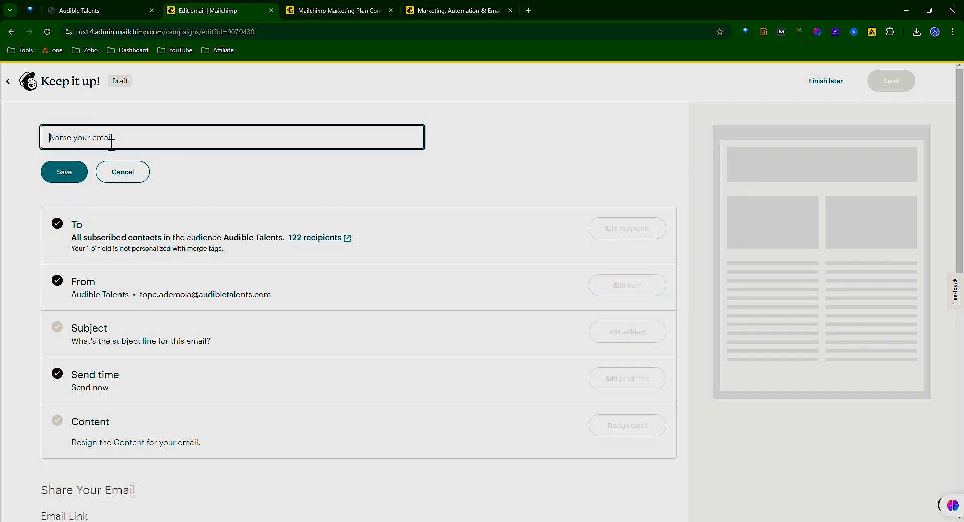
type("Webinar Event")
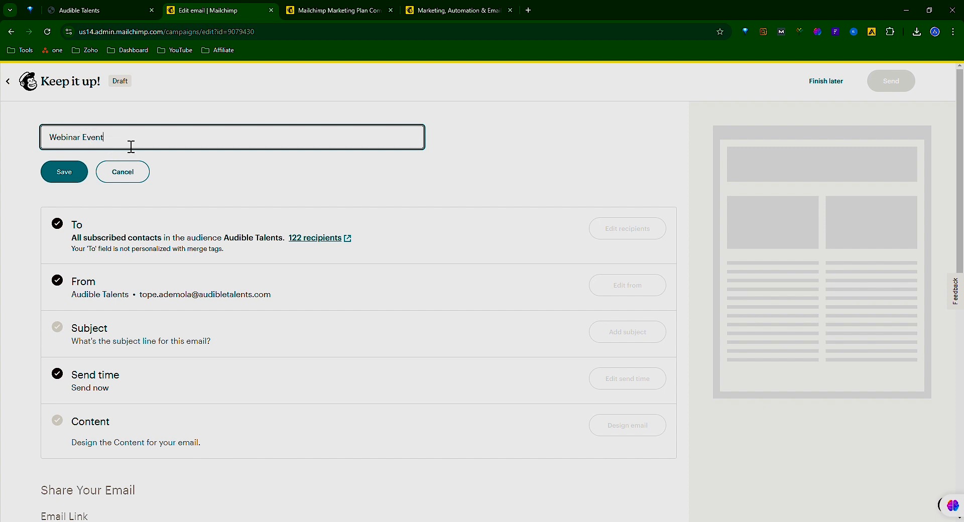
left_click(68, 175)
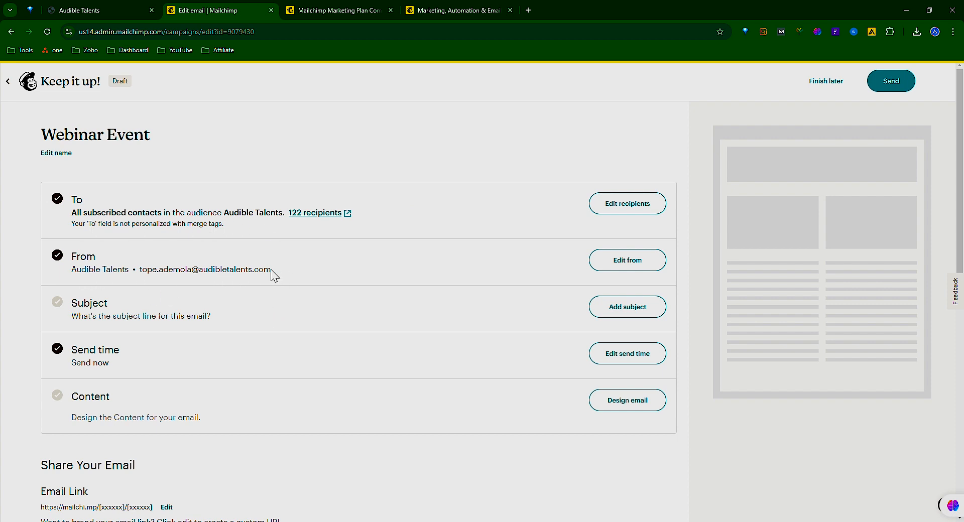
left_click_drag(140, 271, 269, 278)
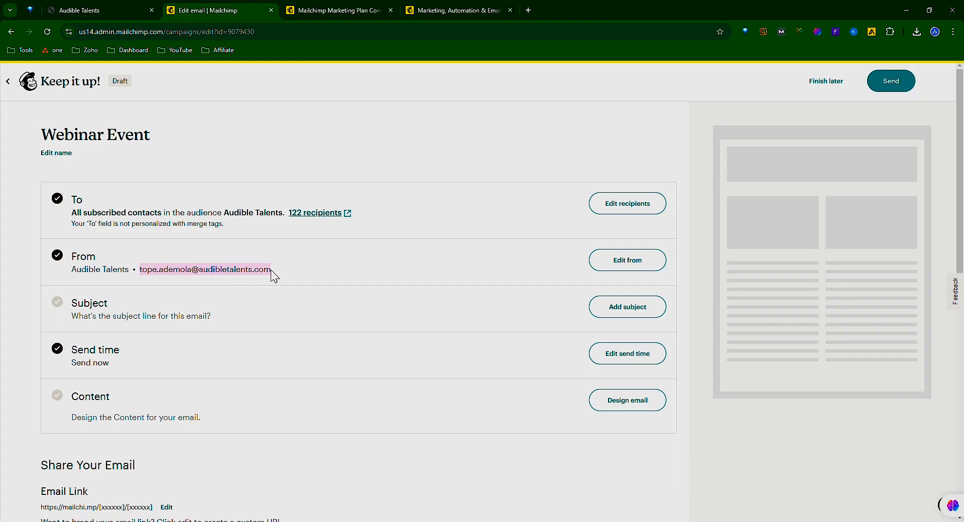
left_click(292, 274)
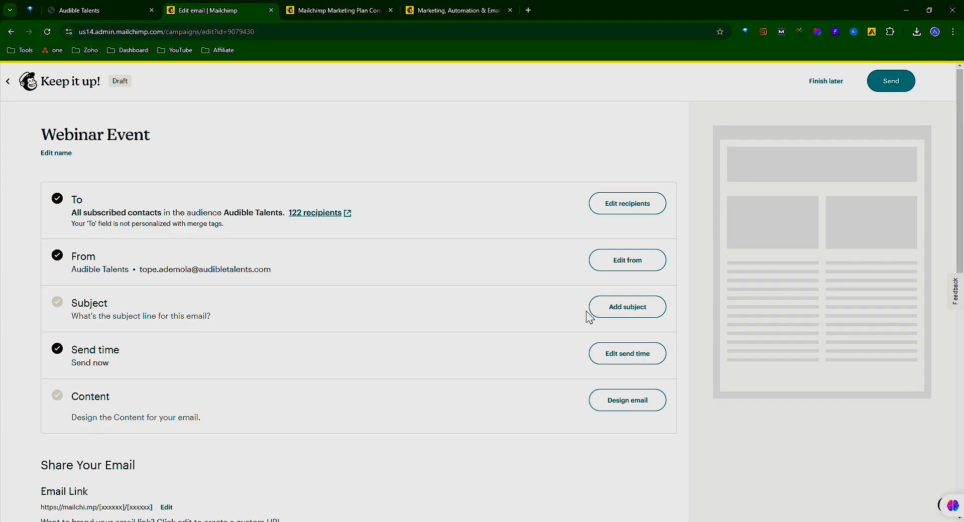
Set the email's subject line to "Skill Monetization" and save it.
left_click(617, 315)
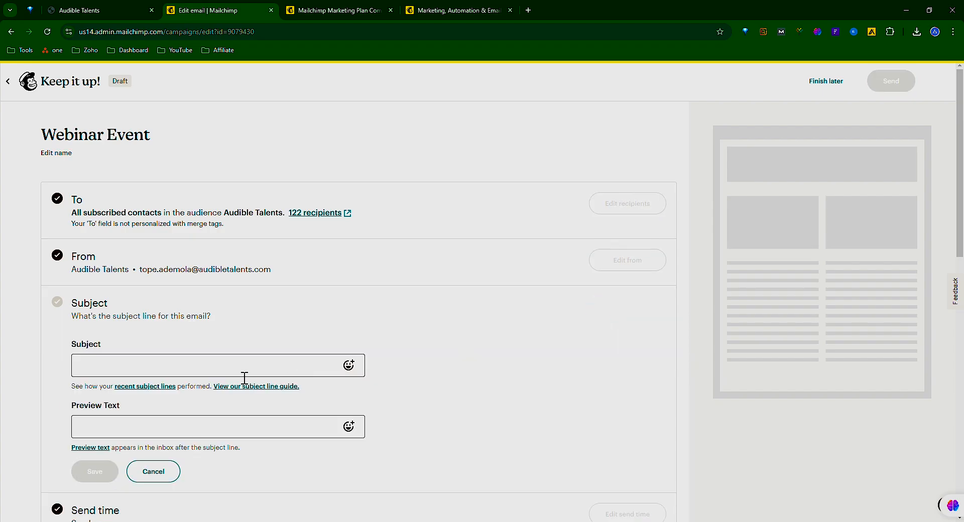
left_click(220, 375)
type("Ski")
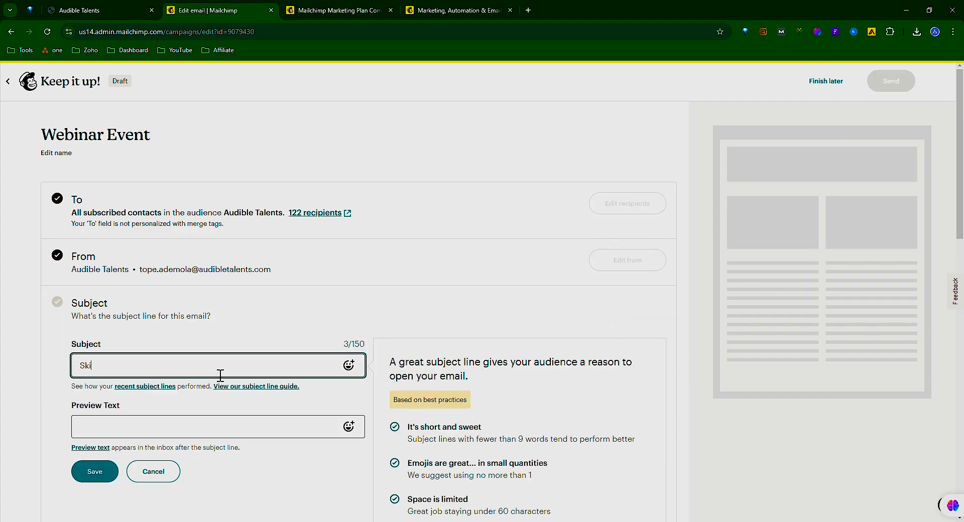
type("ll Monetization")
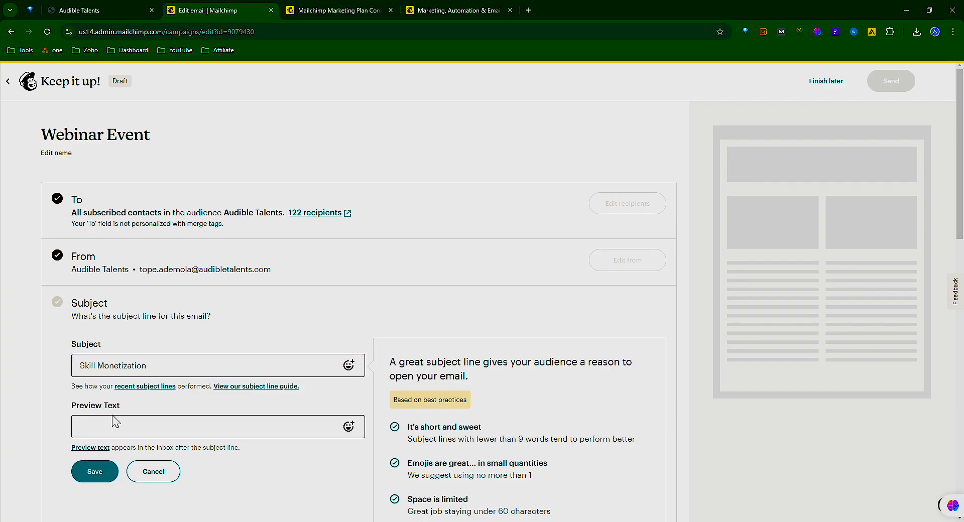
left_click(96, 472)
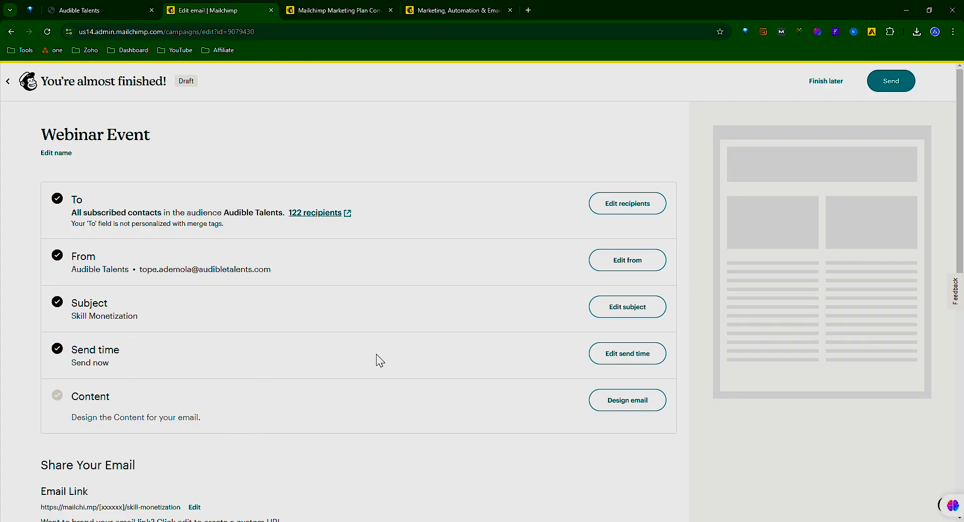
Review the campaign's send time options and leave them without saving.
left_click(624, 359)
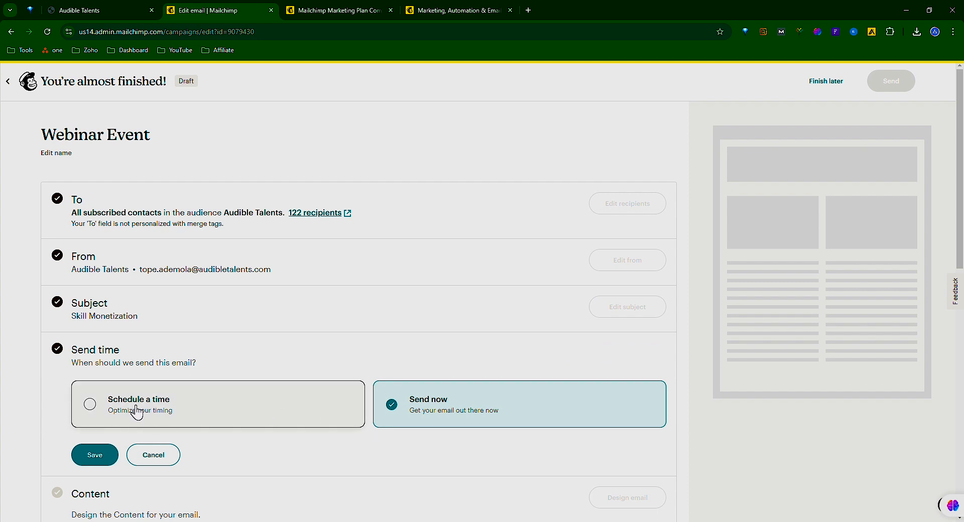
left_click(153, 456)
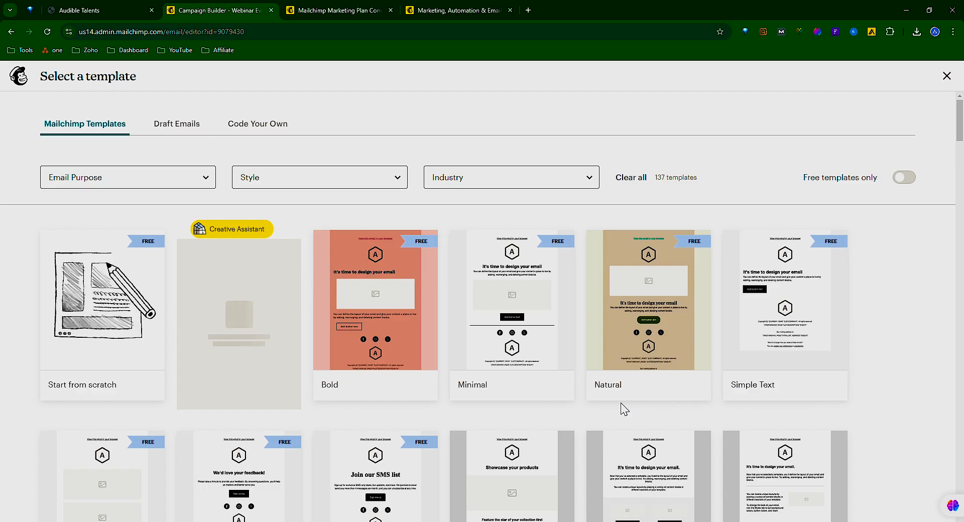
Look through the gallery of Mailchimp email templates and return to its beginning.
scroll(618, 427, "down", 9)
scroll(617, 422, "down", 14)
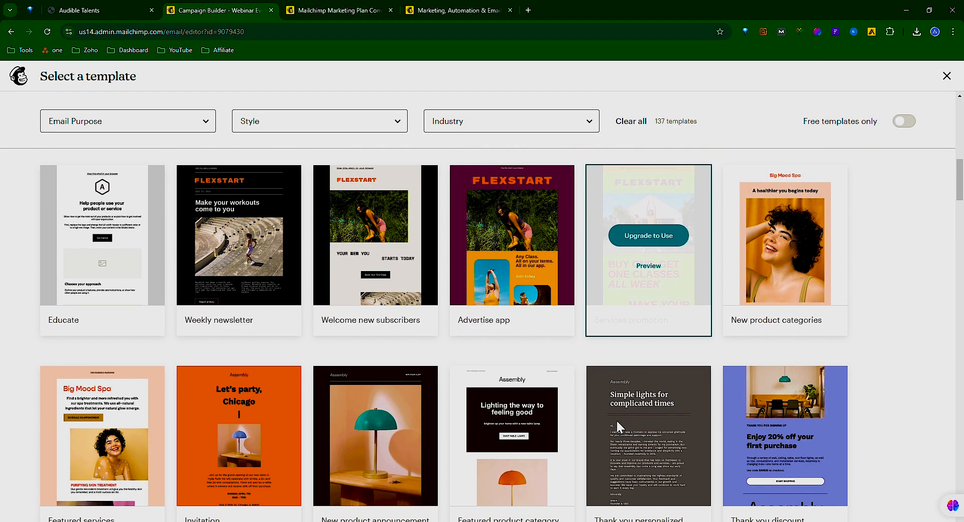
scroll(618, 426, "down", 20)
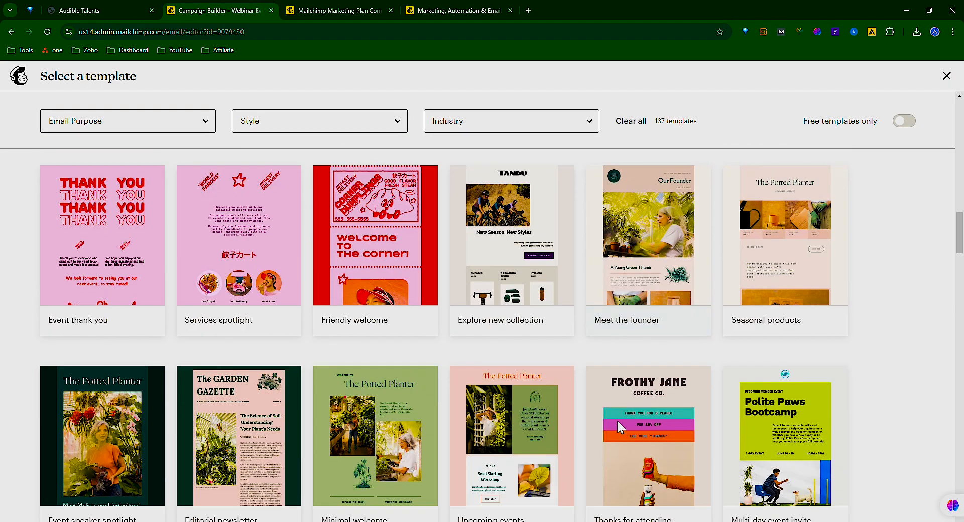
scroll(619, 426, "down", 2)
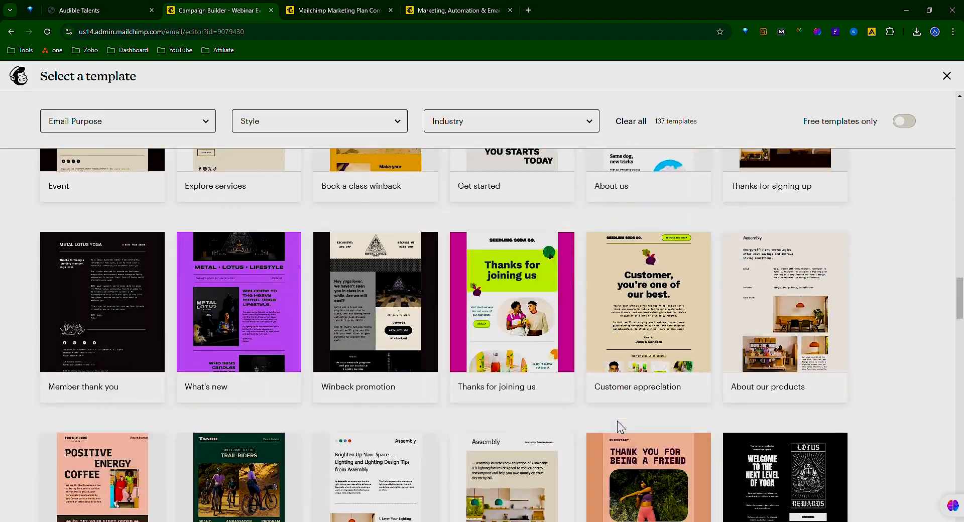
scroll(618, 426, "up", 18)
scroll(618, 426, "up", 15)
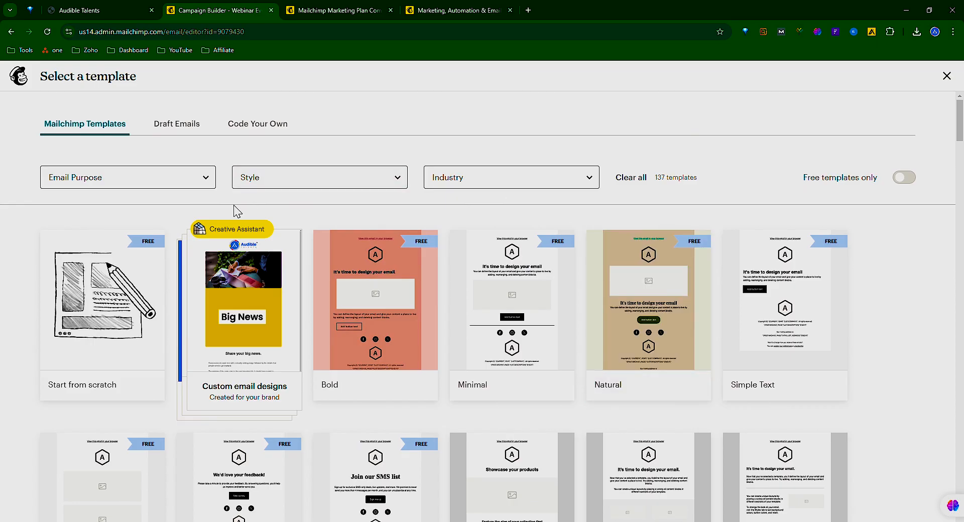
Examine the Creative Assistant's custom email designs and go back to template selection.
mouse_move(237, 240)
mouse_move(256, 276)
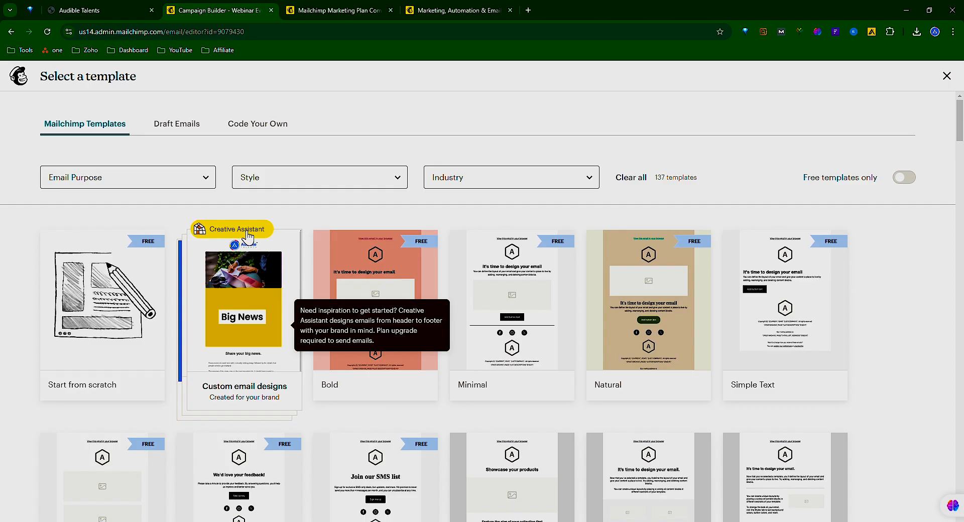
left_click(249, 331)
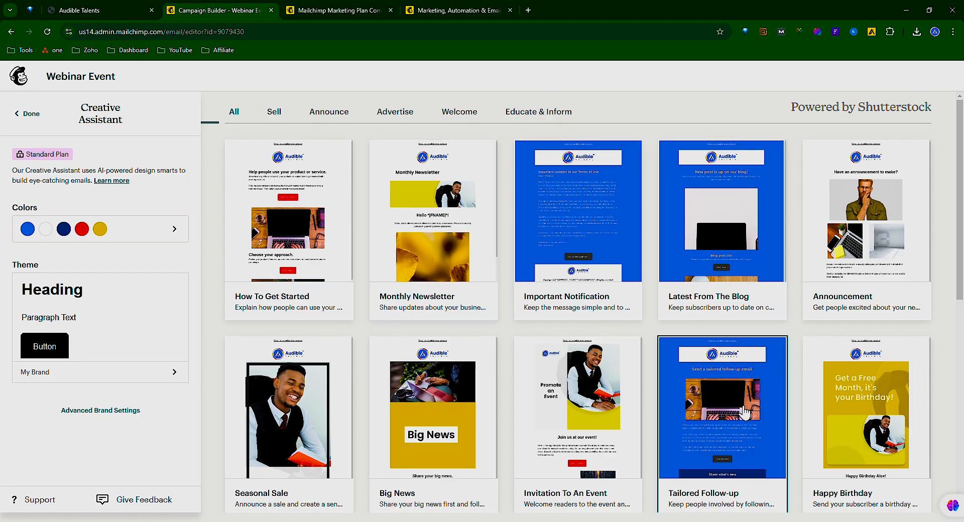
scroll(685, 419, "down", 4)
scroll(753, 417, "down", 4)
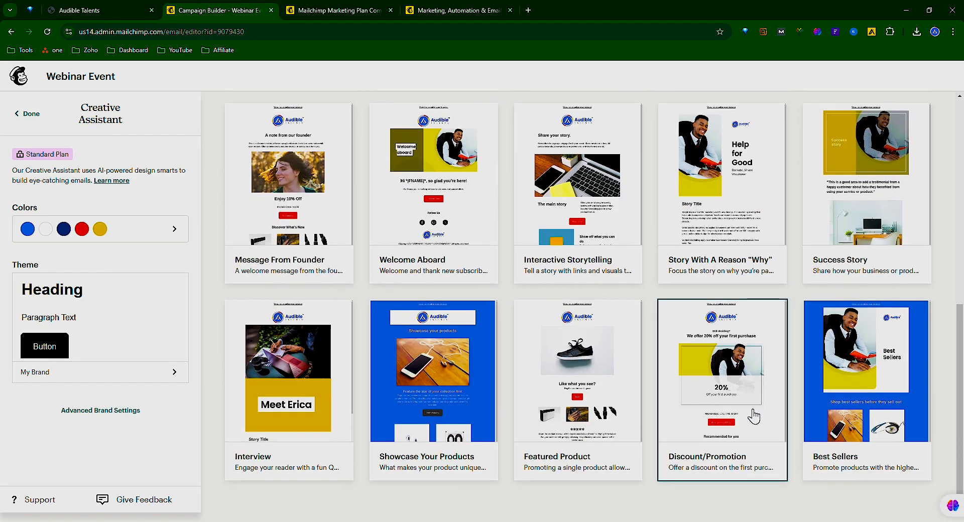
scroll(624, 411, "up", 7)
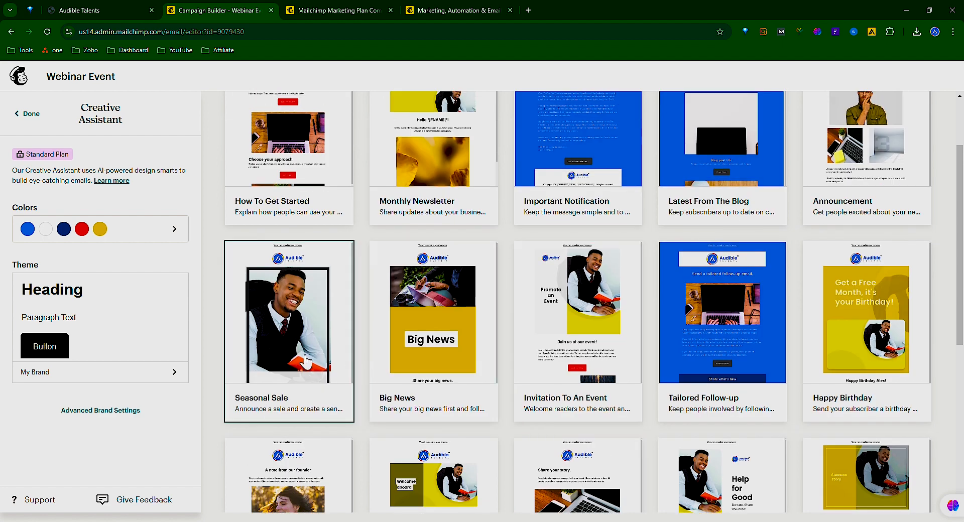
scroll(306, 361, "up", 3)
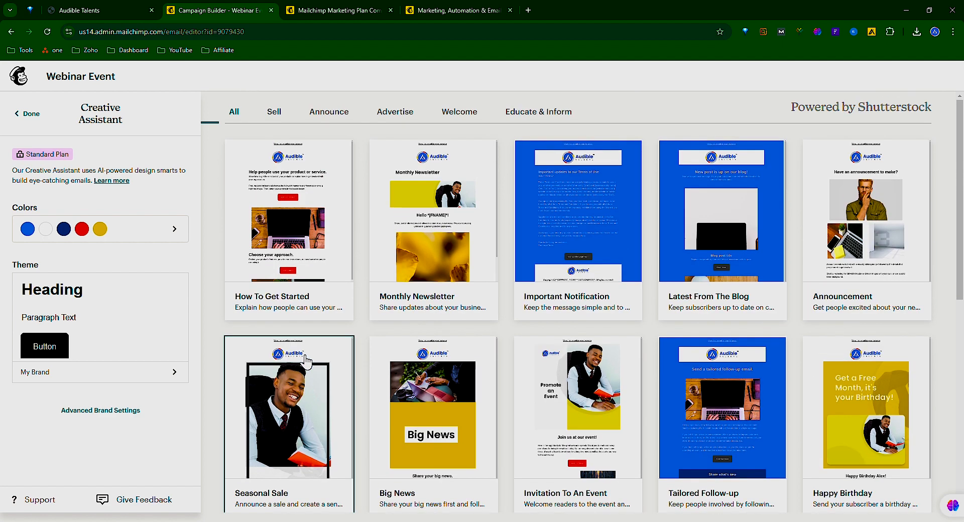
left_click(31, 115)
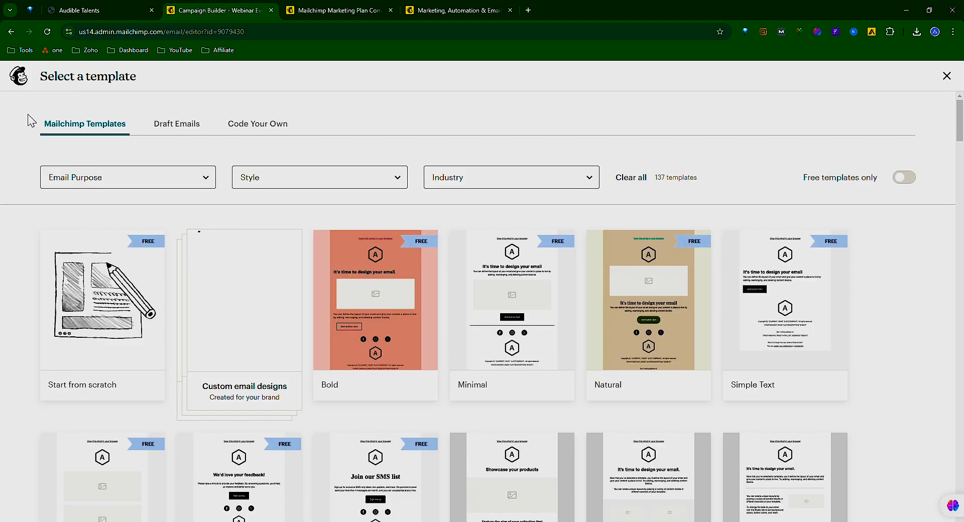
Apply the Start from scratch template to the email and begin with its content blocks.
mouse_move(401, 303)
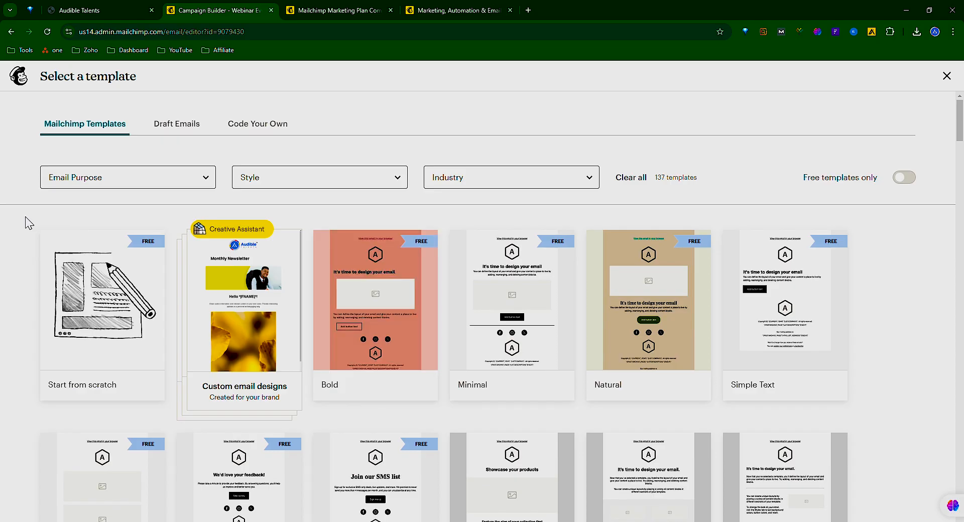
mouse_move(289, 324)
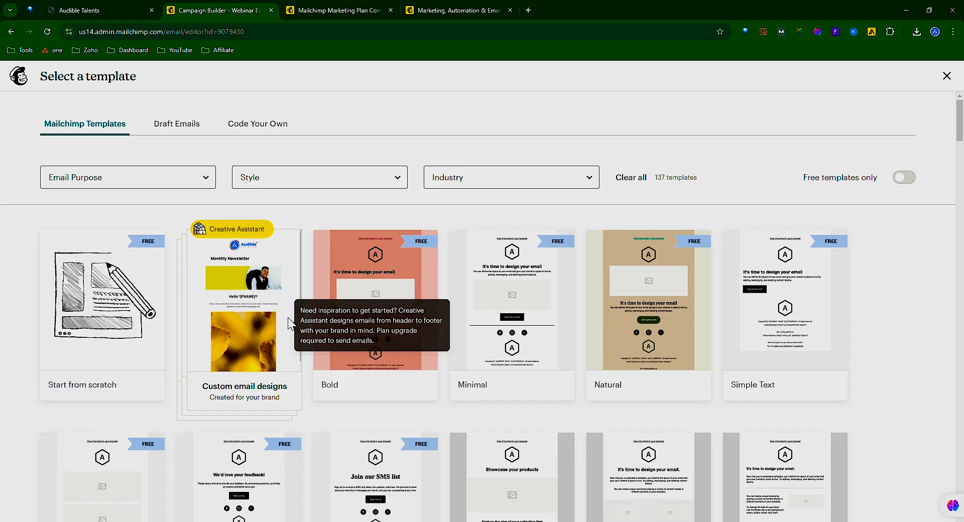
mouse_move(257, 291)
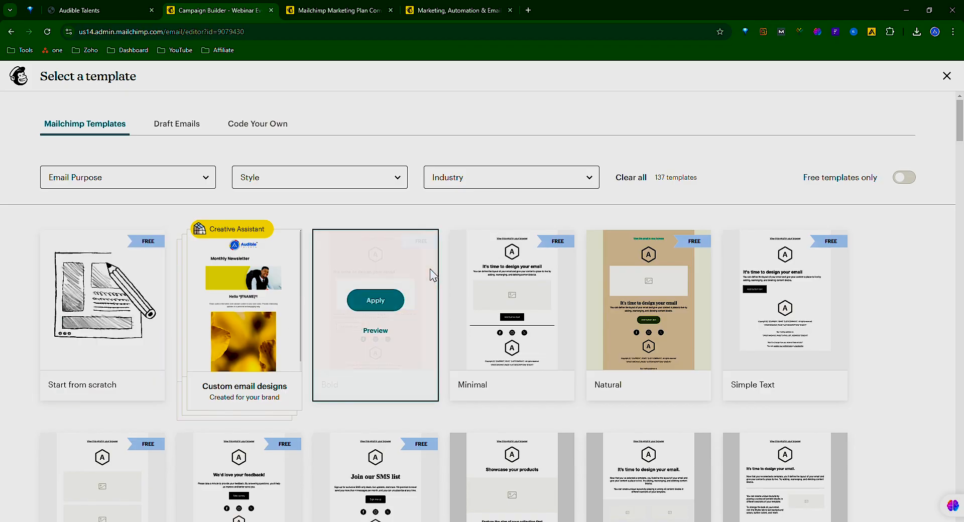
mouse_move(82, 394)
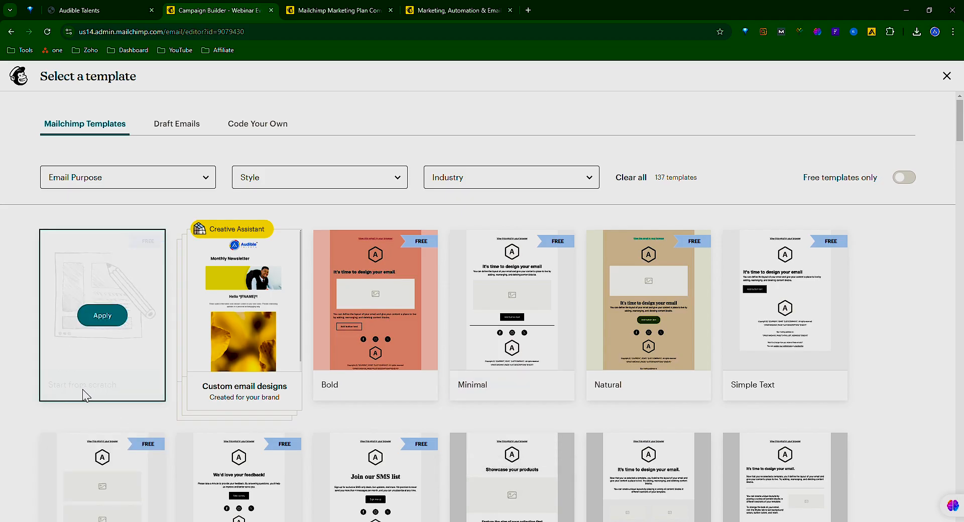
left_click(102, 318)
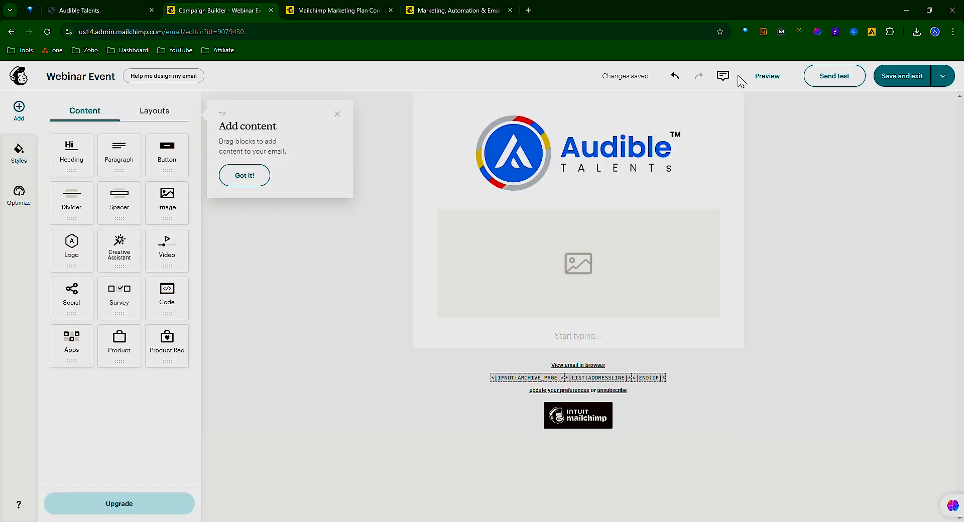
left_click(92, 116)
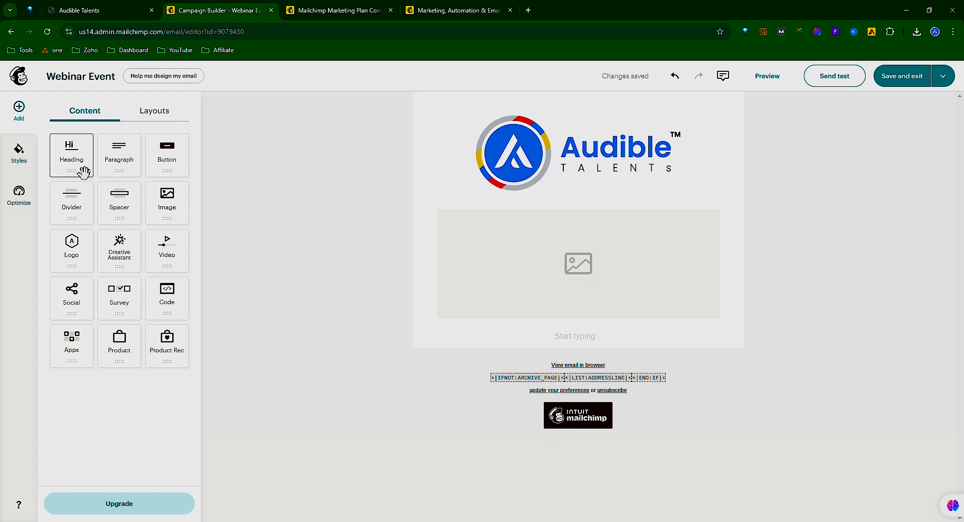
Add a heading block between the logo and the image placeholder with the text "Skill Monetization Program".
left_click_drag(85, 173, 592, 228)
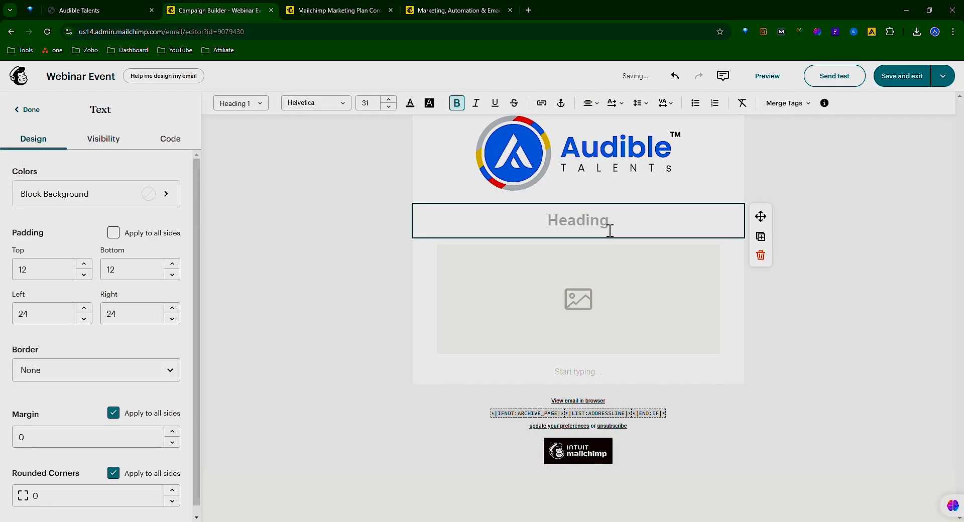
type("Skill ")
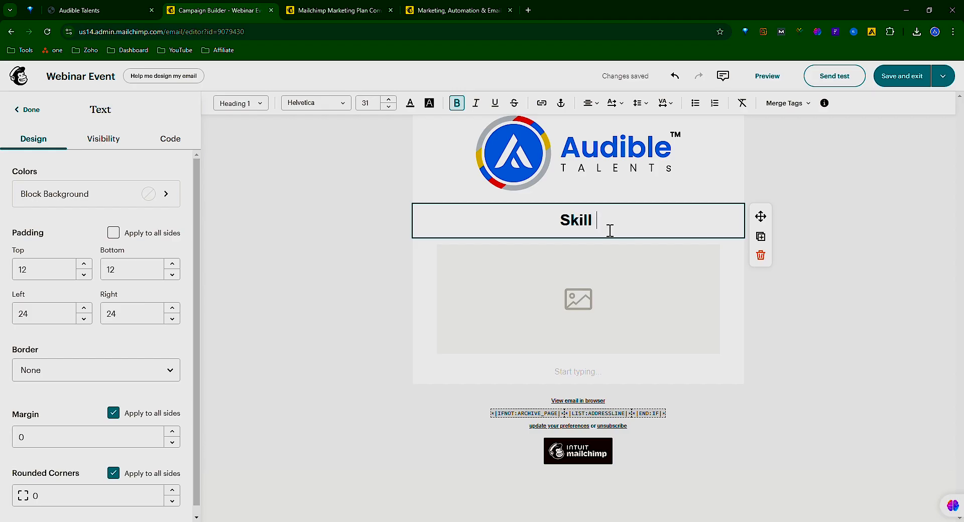
type("Monetiza")
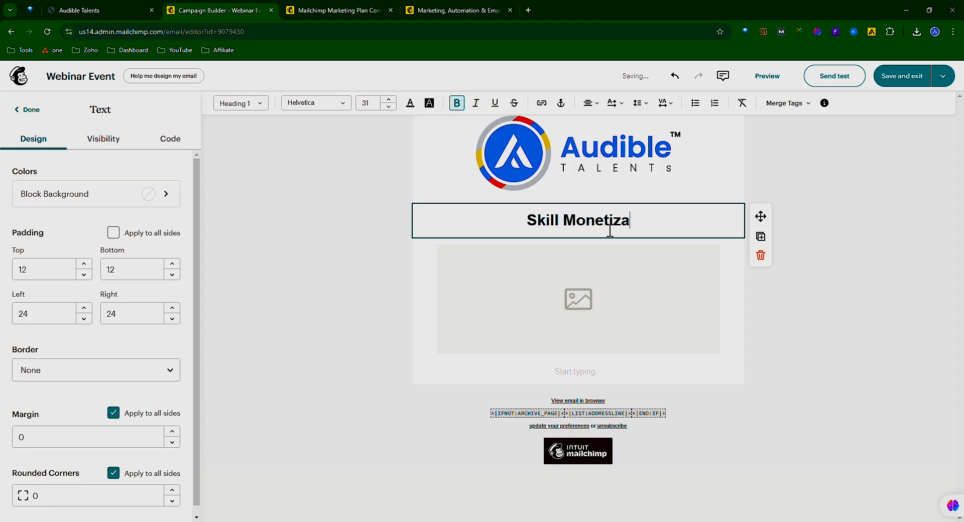
type("tion Program")
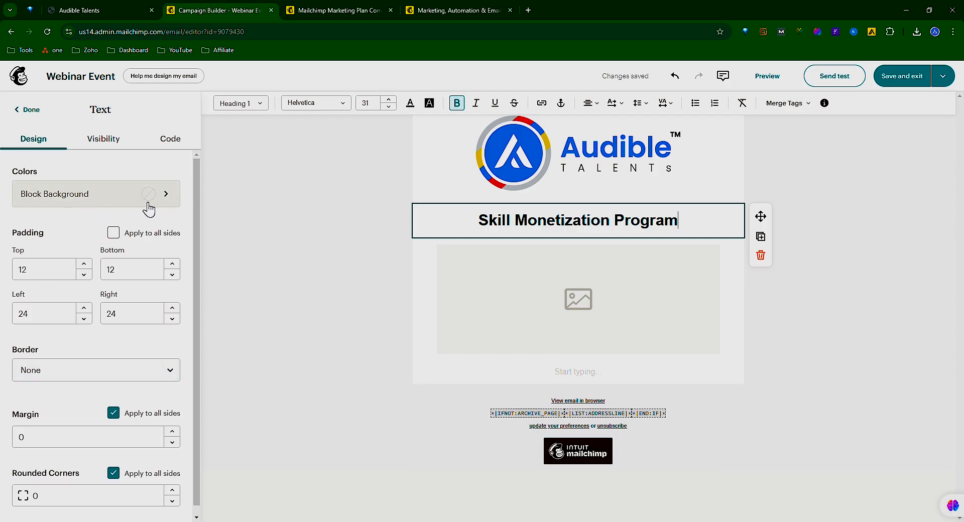
left_click(27, 109)
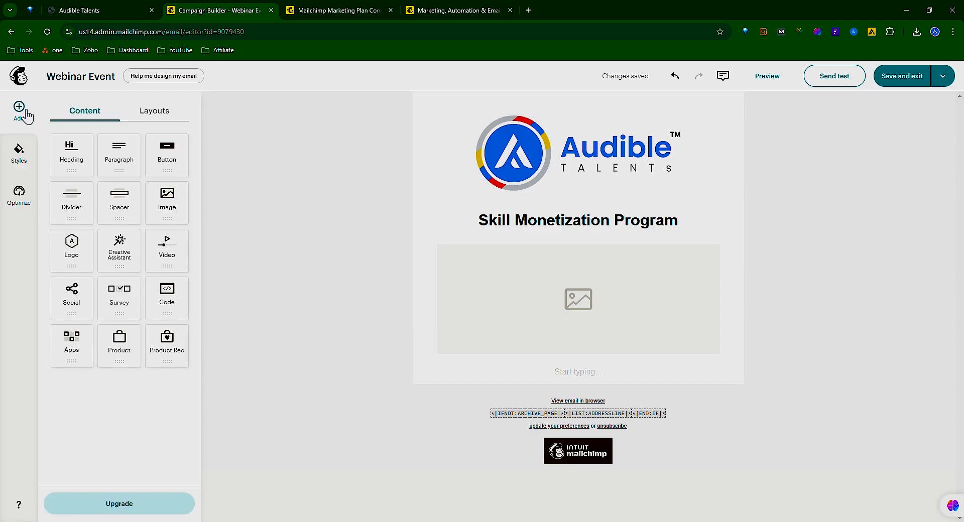
Add a paragraph block below the heading with the filler text "hnkalanlkn;qwnwenpjwwp".
left_click_drag(119, 151, 600, 258)
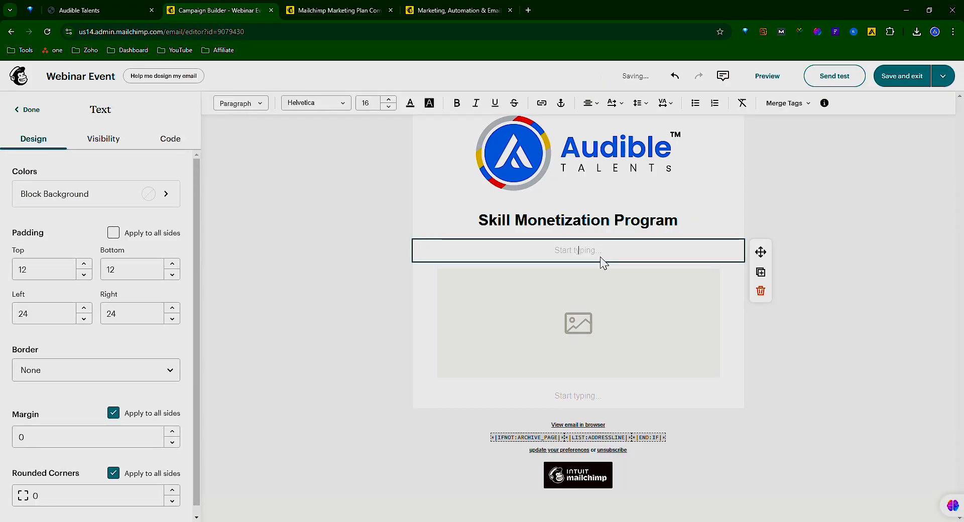
type("hnkalanlkn;qwnwenpjwwp")
scroll(102, 414, "down", 1)
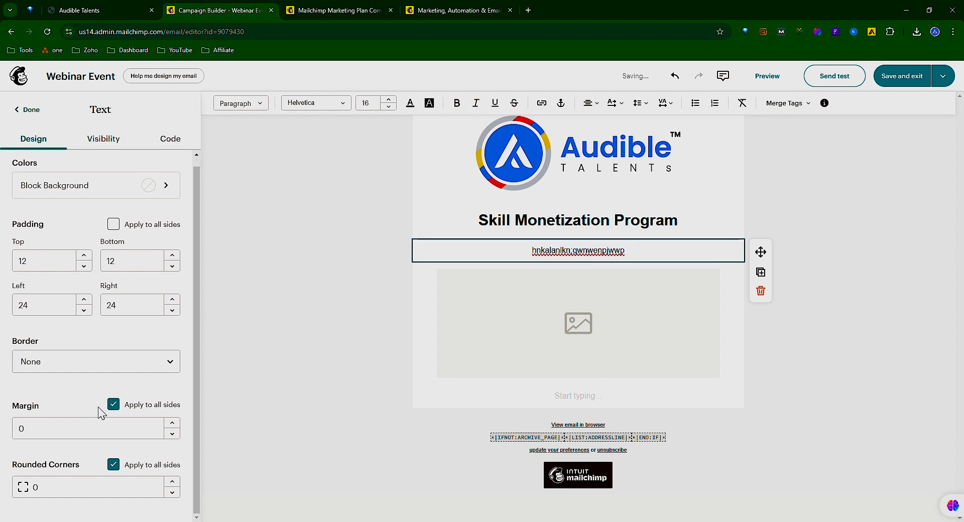
left_click(36, 111)
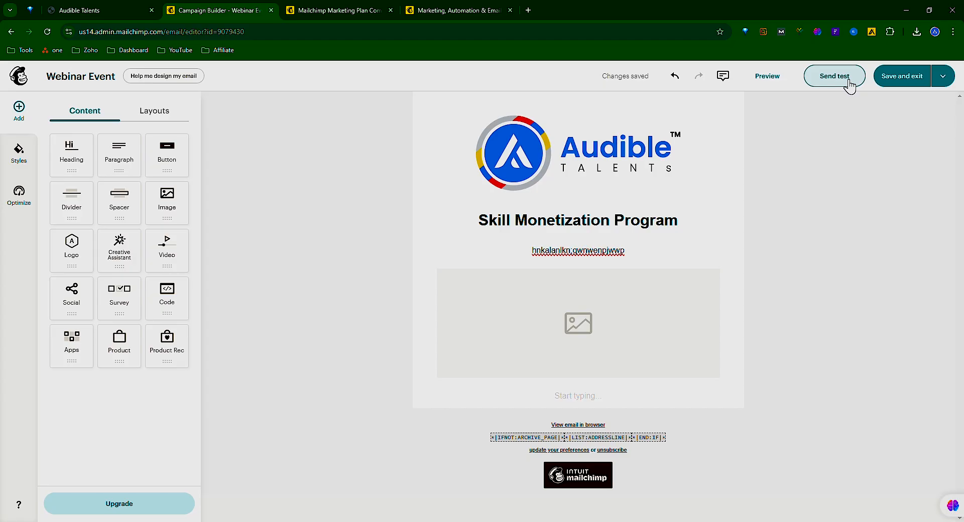
Save the email design as a template named "Webinar".
left_click(943, 76)
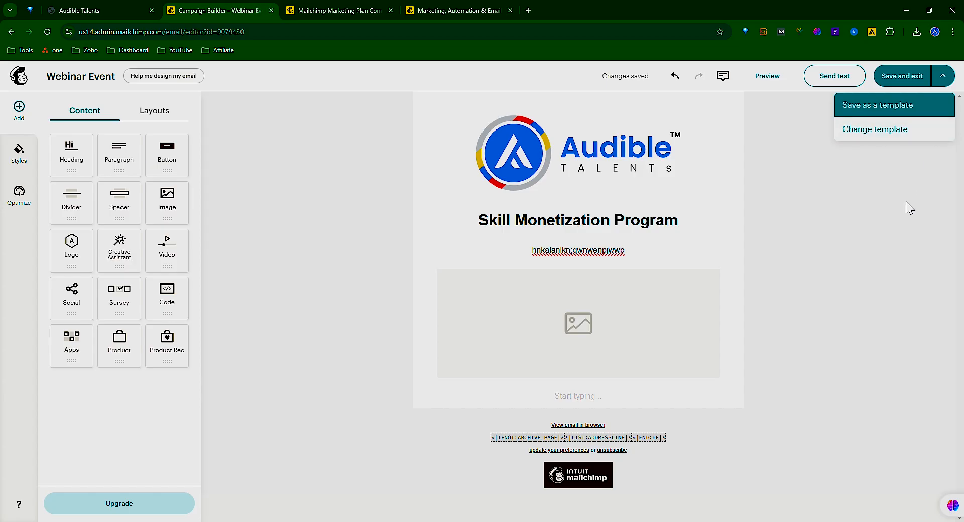
left_click(874, 106)
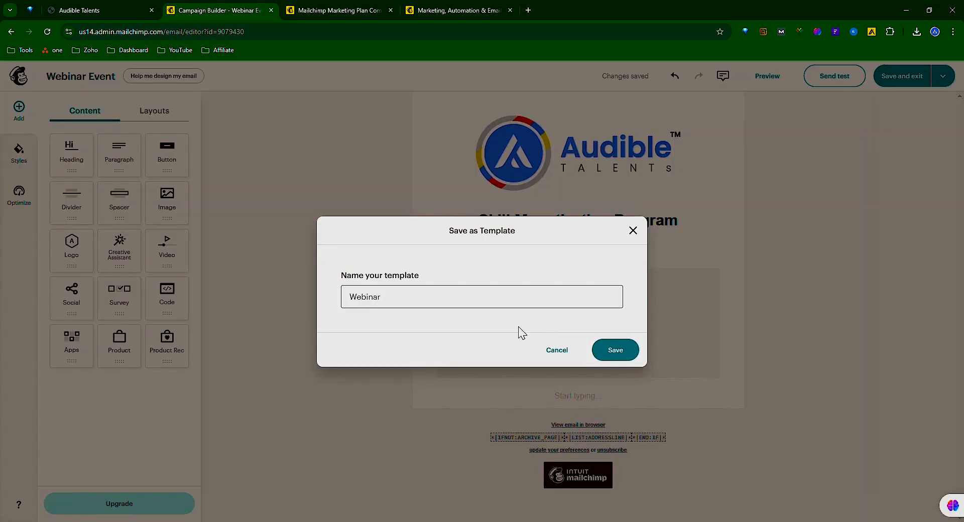
left_click(621, 353)
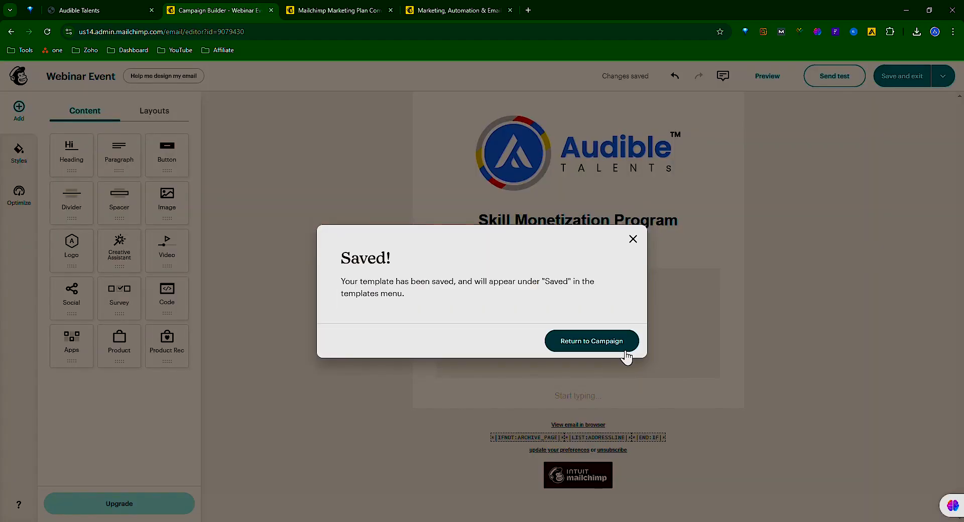
Save and exit the email design, review the campaign details, and leave the Webinar Event campaign to finish later.
left_click(583, 345)
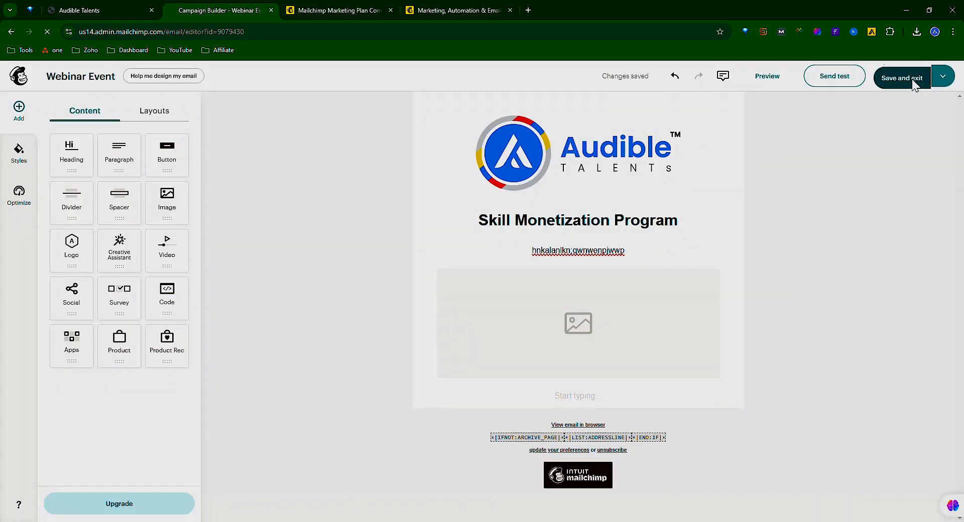
left_click(912, 84)
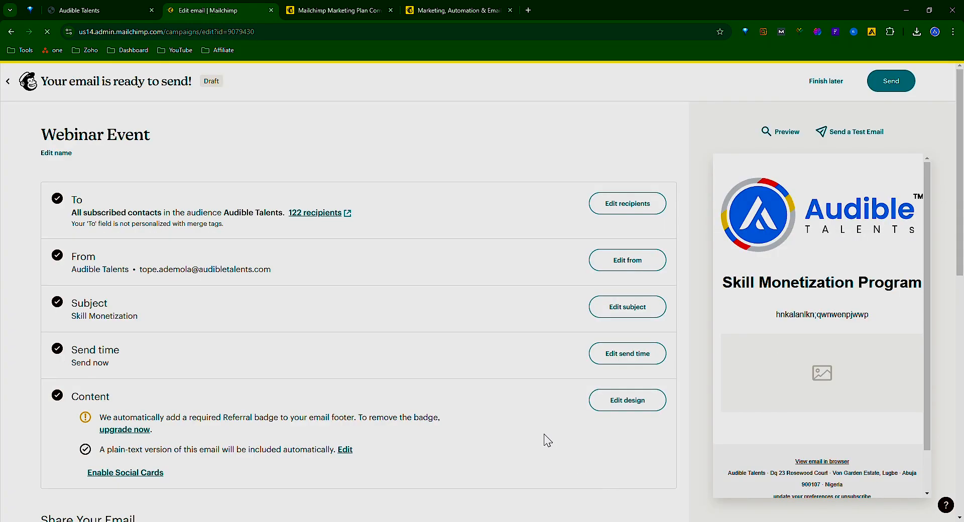
scroll(547, 440, "down", 8)
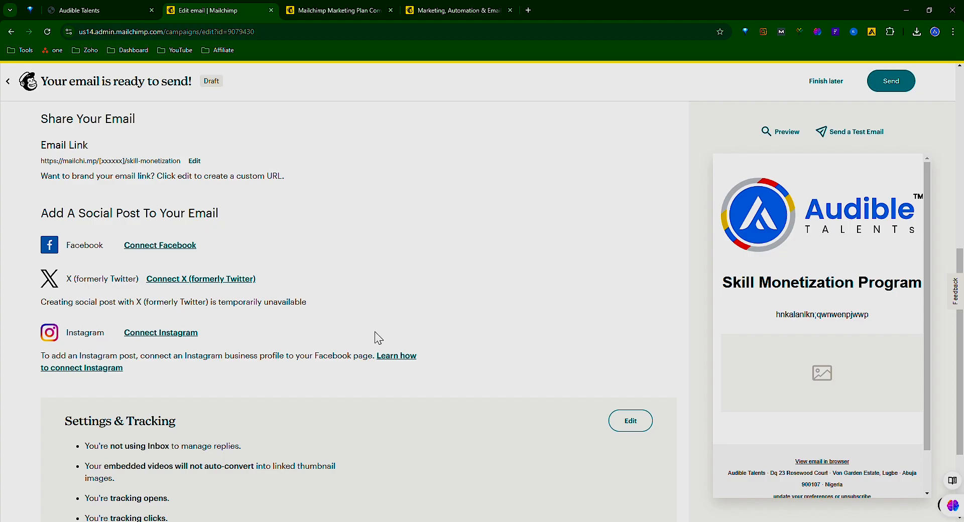
scroll(425, 330, "up", 4)
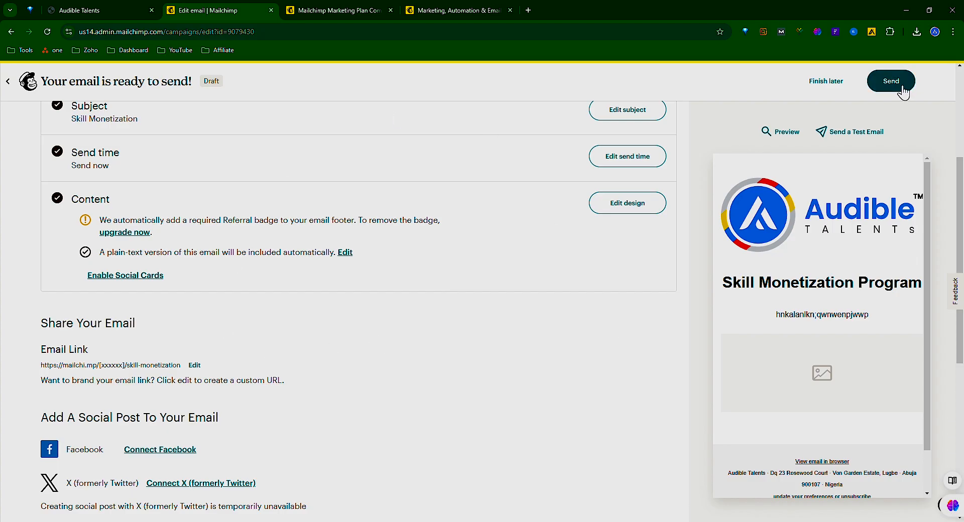
scroll(517, 365, "up", 4)
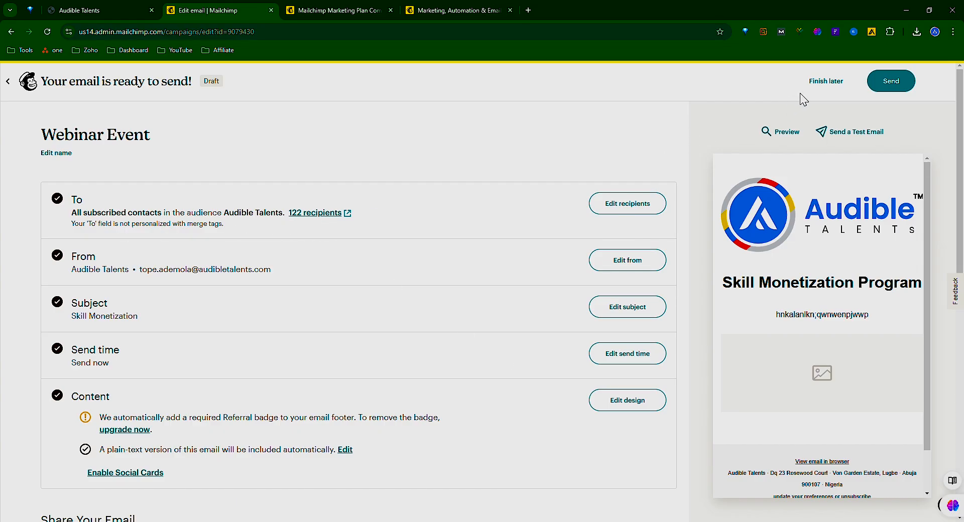
left_click(824, 85)
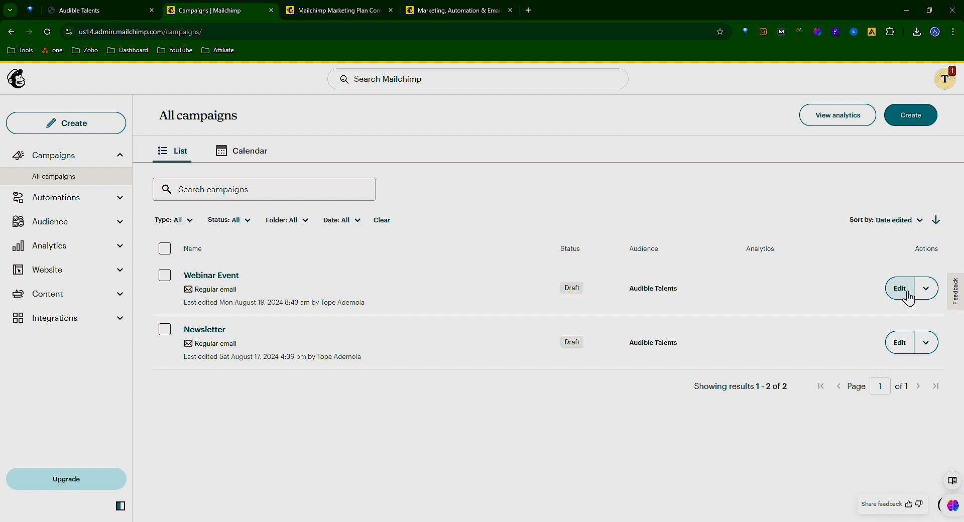
Go to the Automations overview and open the popular pre-built journey "Welcome new contacts".
left_click(120, 198)
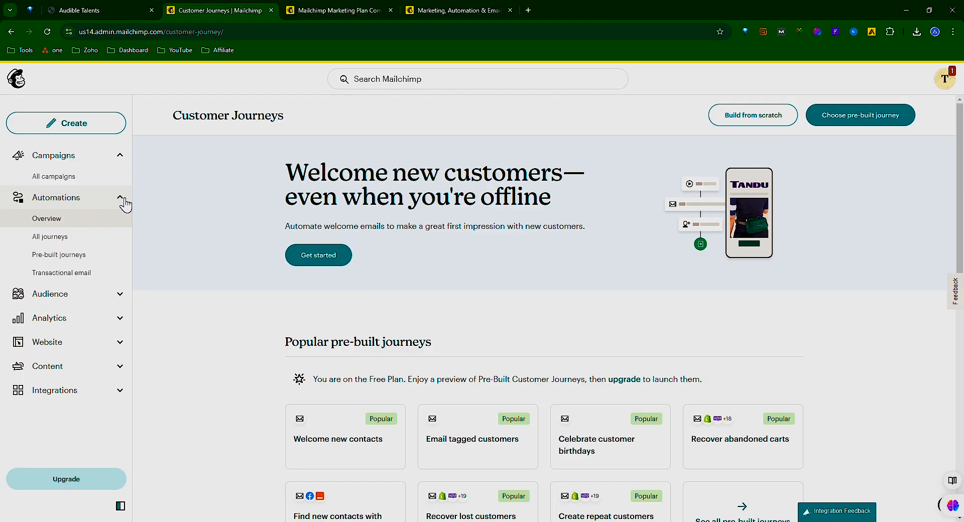
scroll(244, 410, "down", 3)
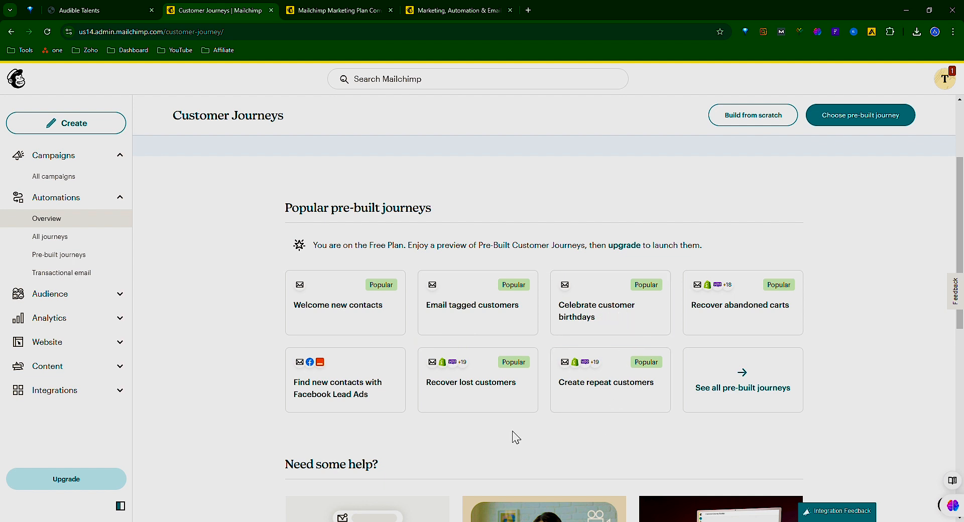
scroll(514, 436, "up", 3)
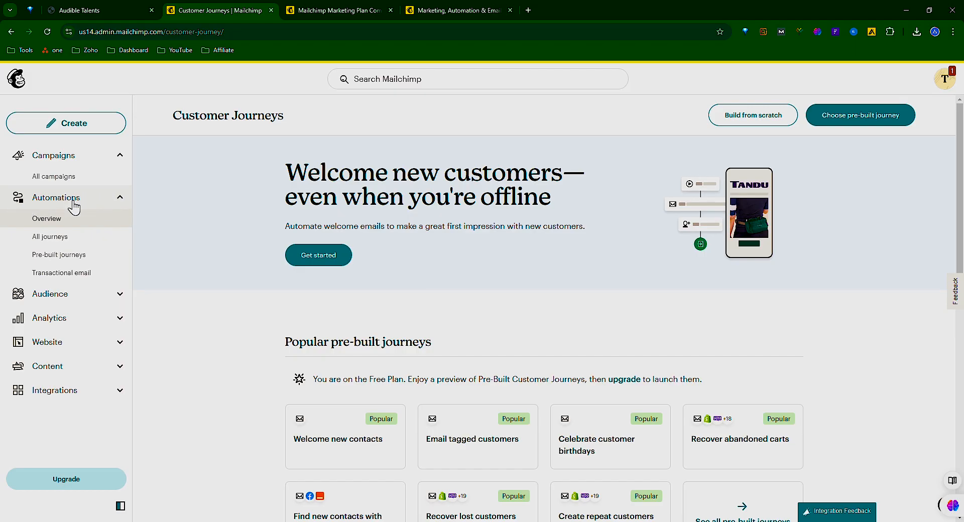
scroll(291, 281, "down", 3)
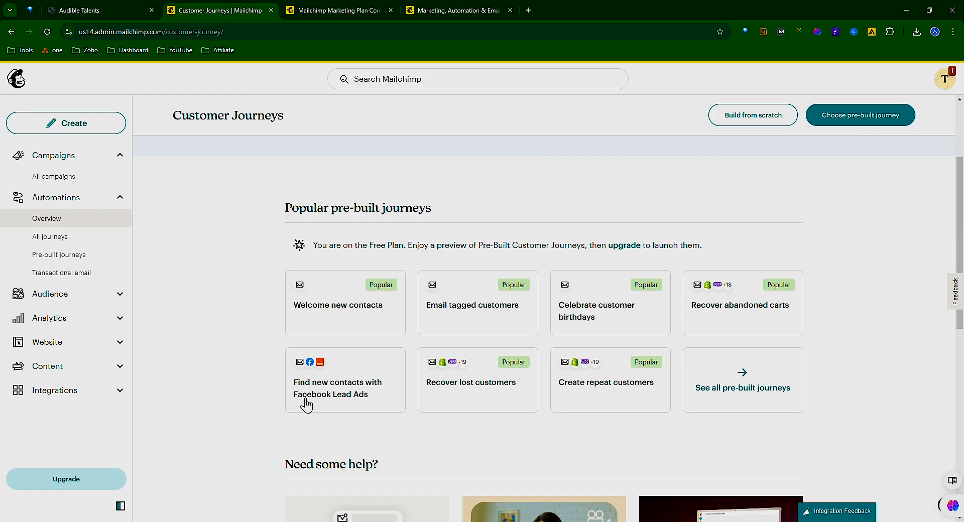
left_click(348, 315)
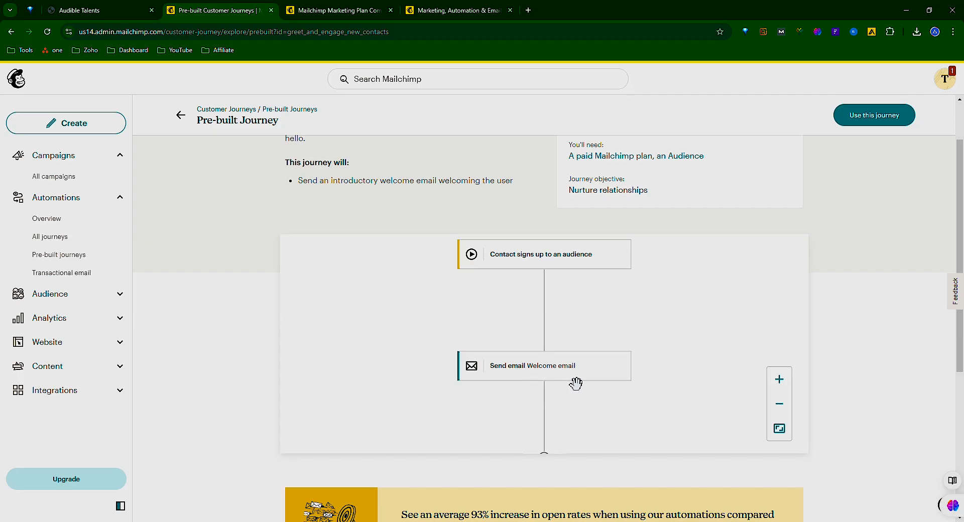
Review the journey's flow preview and start using this pre-built journey with the Audible Talents audience.
scroll(576, 383, "down", 1)
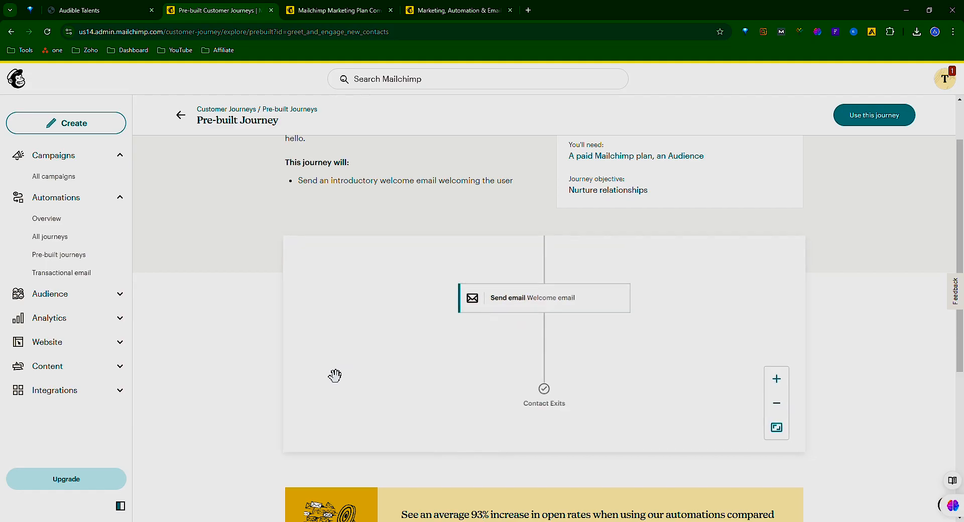
scroll(805, 273, "up", 2)
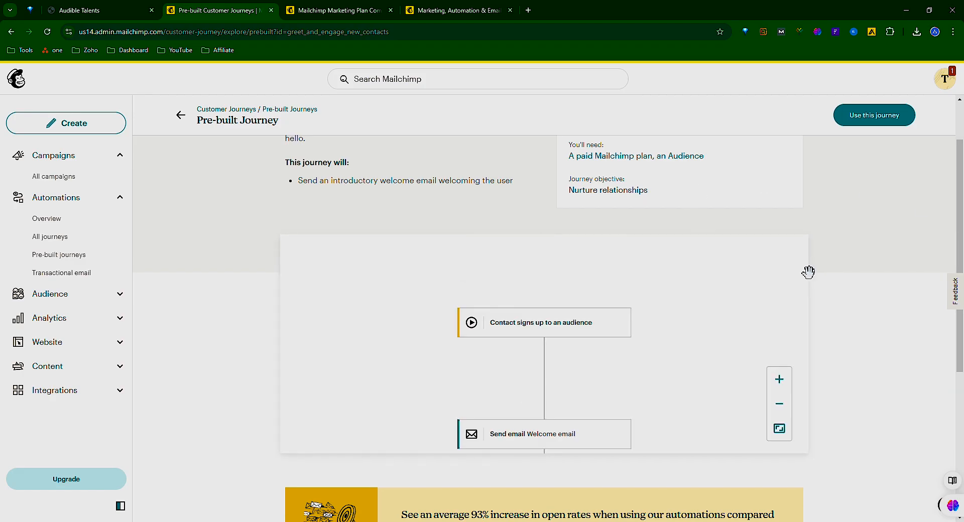
left_click(876, 117)
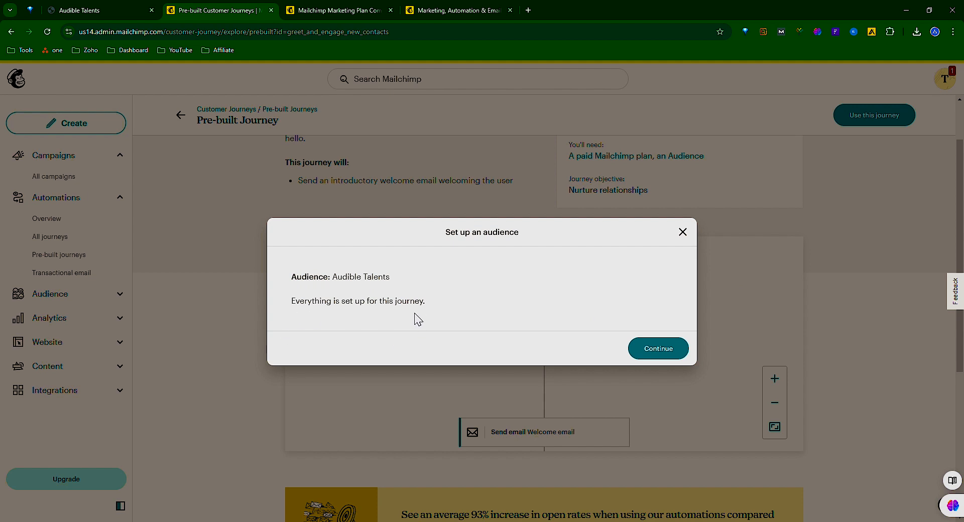
left_click(661, 348)
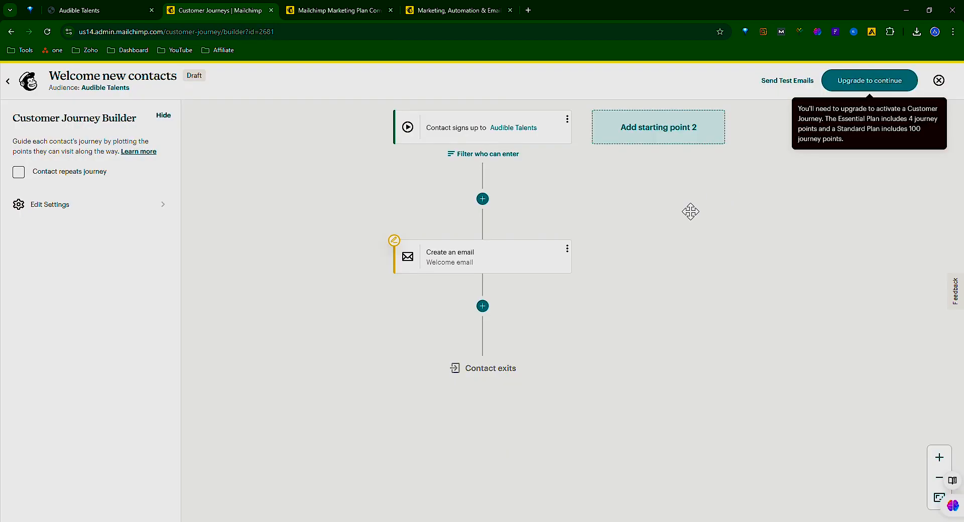